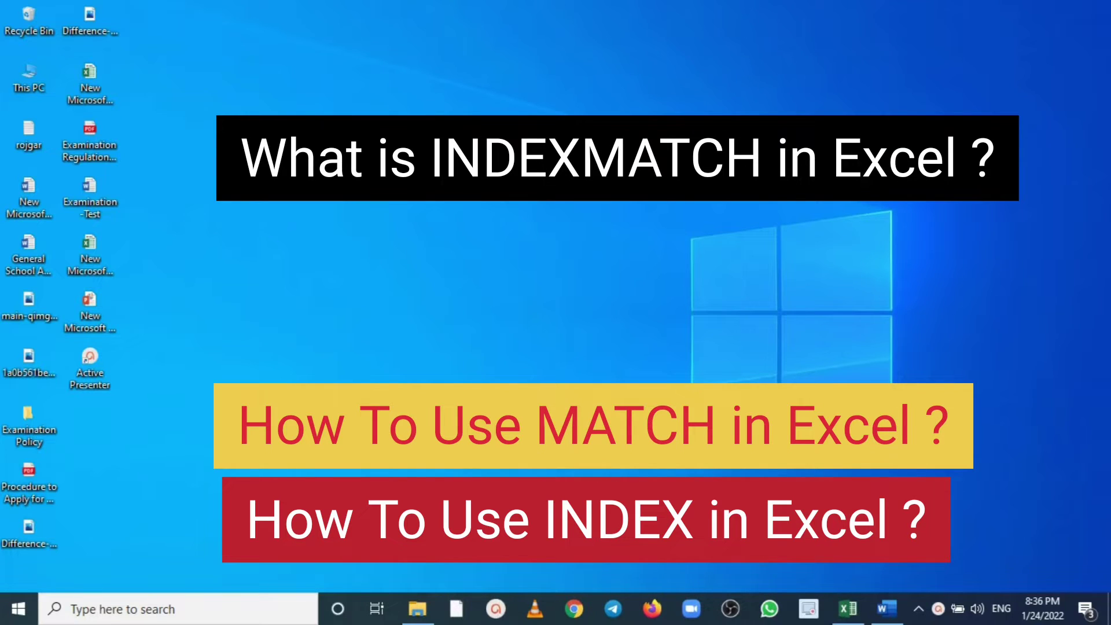
Bring up the Word document with the INDEX and MATCH definitions.
left_click(885, 609)
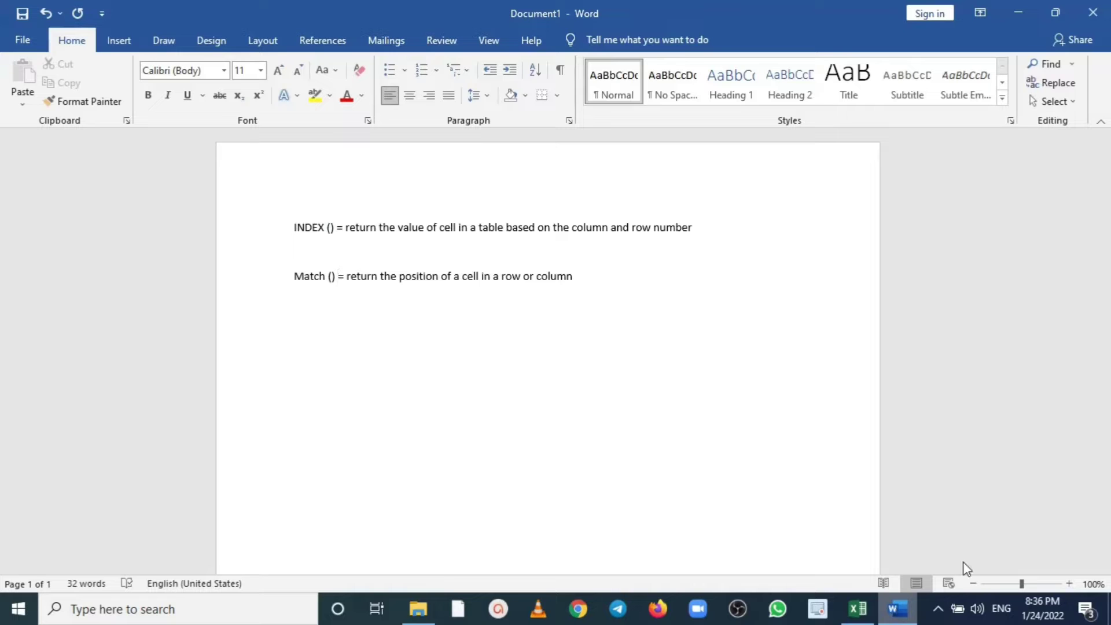
Switch from the Word notes to the Excel worksheet.
left_click(868, 611)
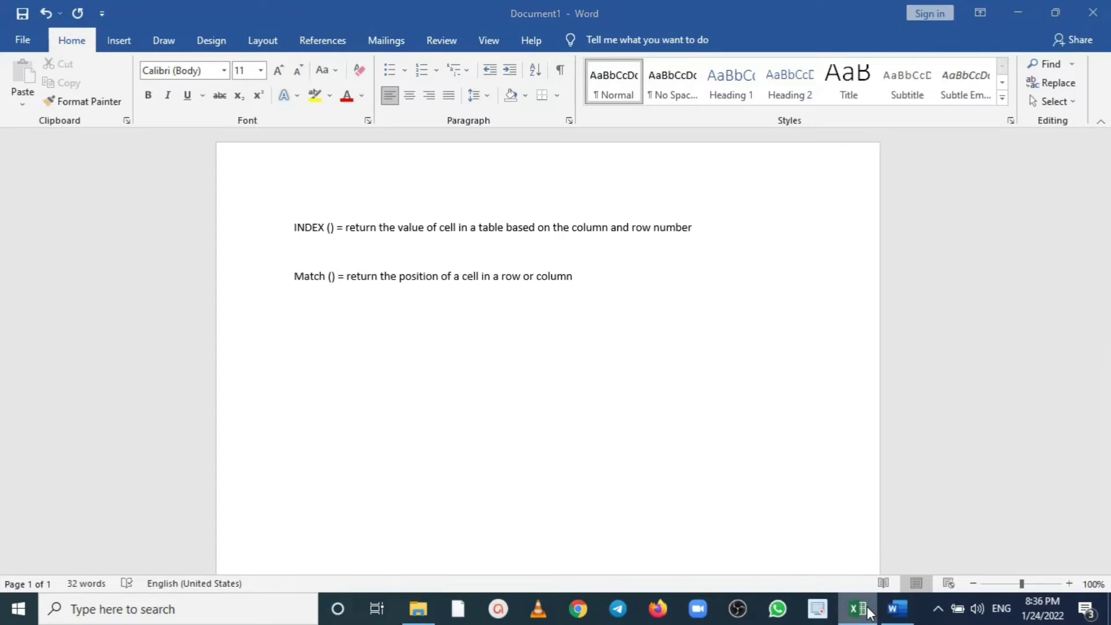
Fill Vivek's name cell D8 with yellow.
left_click(654, 325)
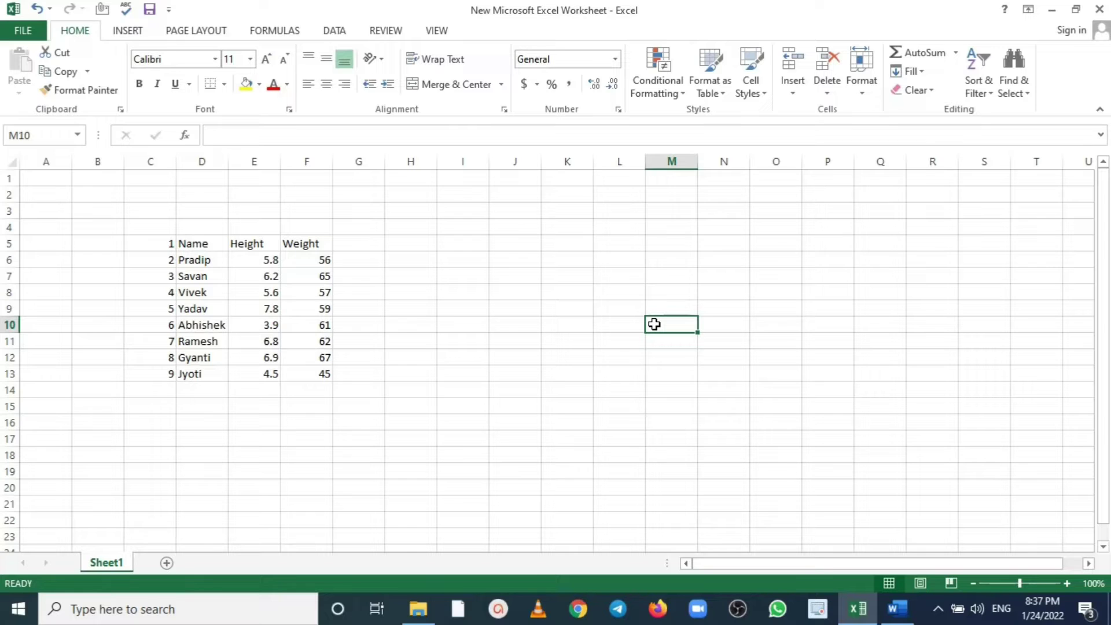
left_click(196, 293)
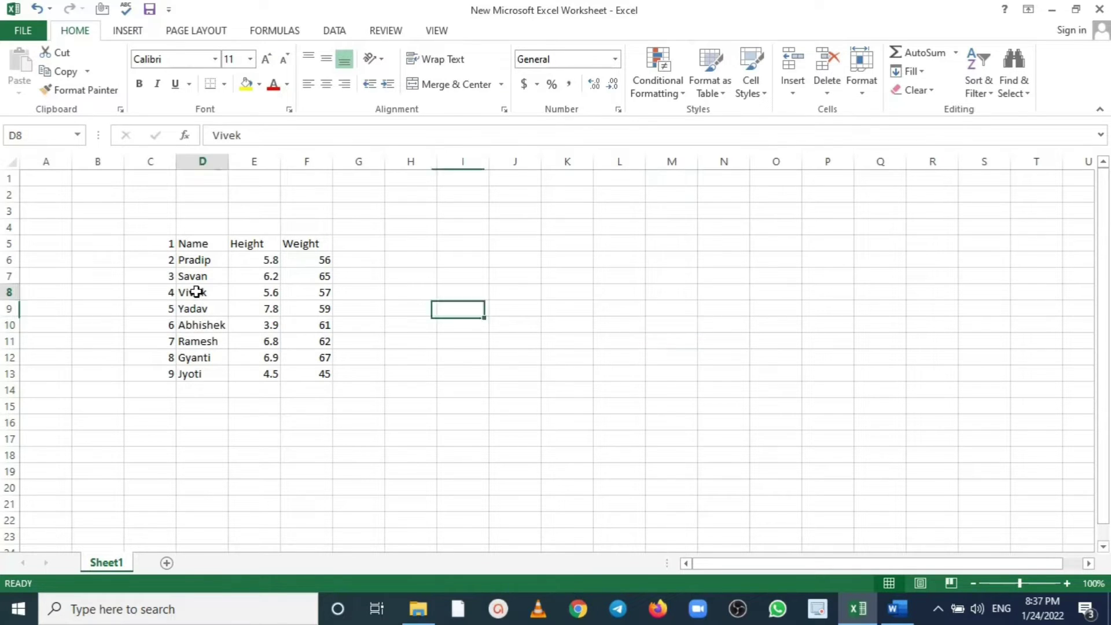
left_click(246, 85)
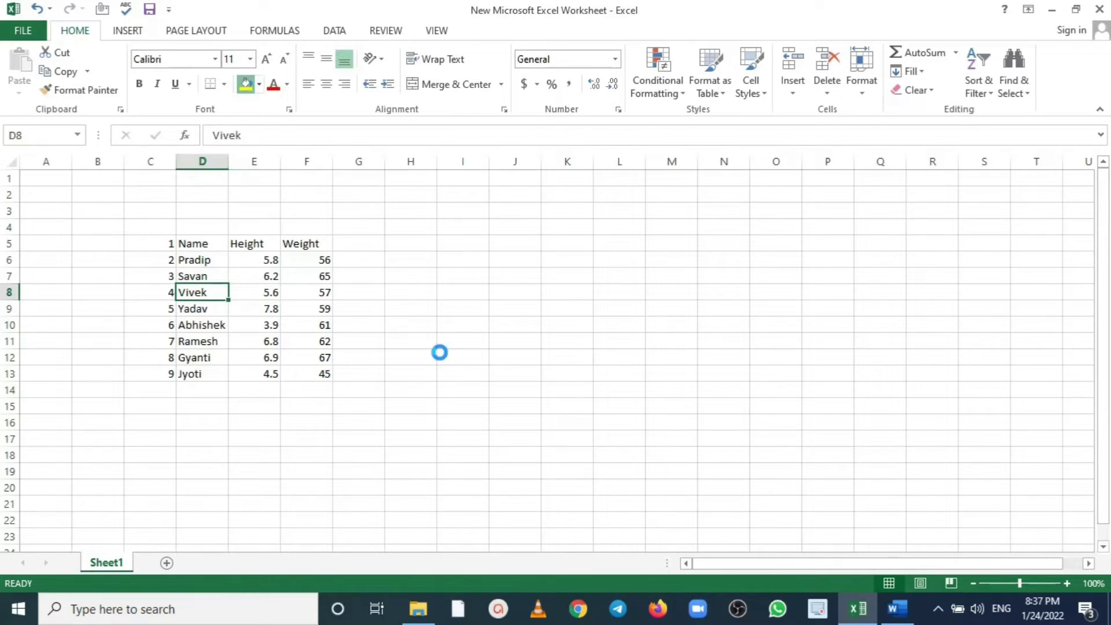
left_click(440, 353)
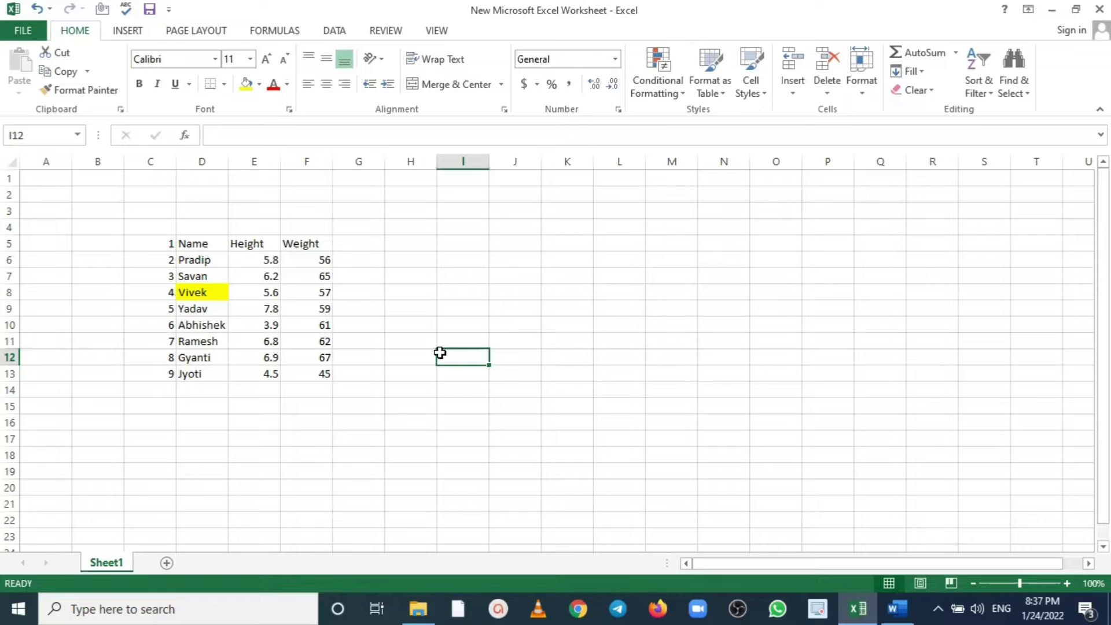
Enter =INDEX(C5:F13,4,3) in H14 to return Vivek's height 5.6.
left_click(420, 392)
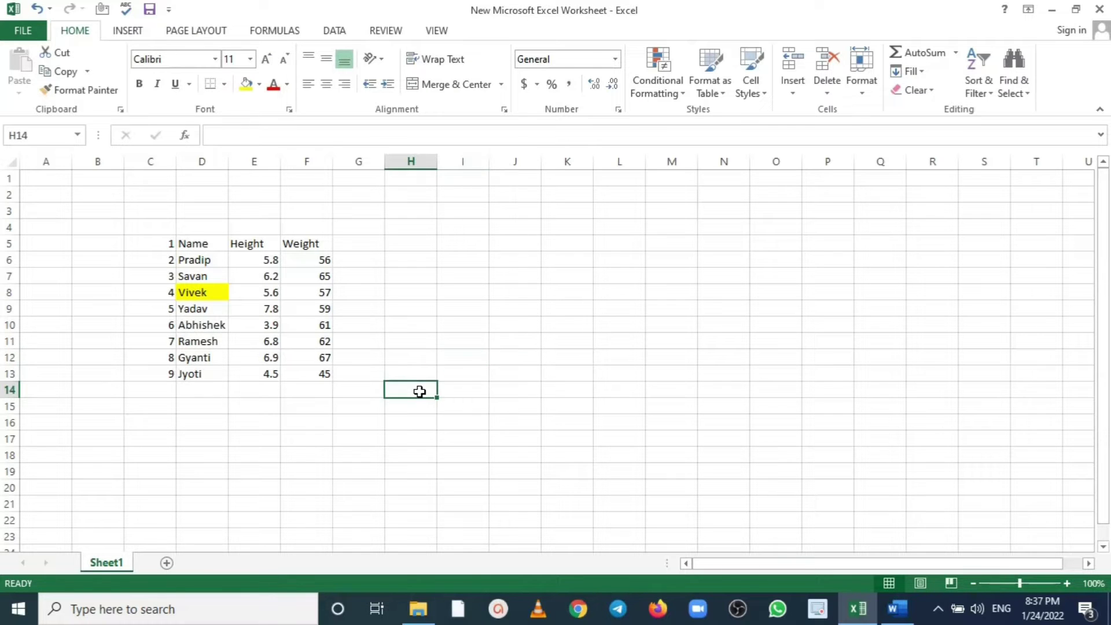
type("=")
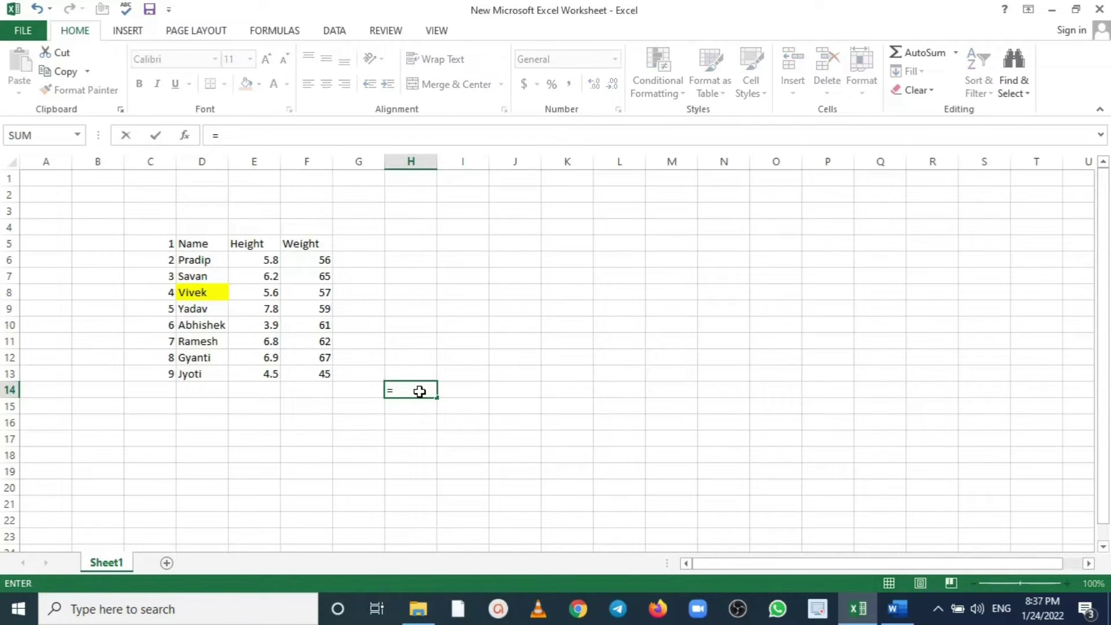
type("in")
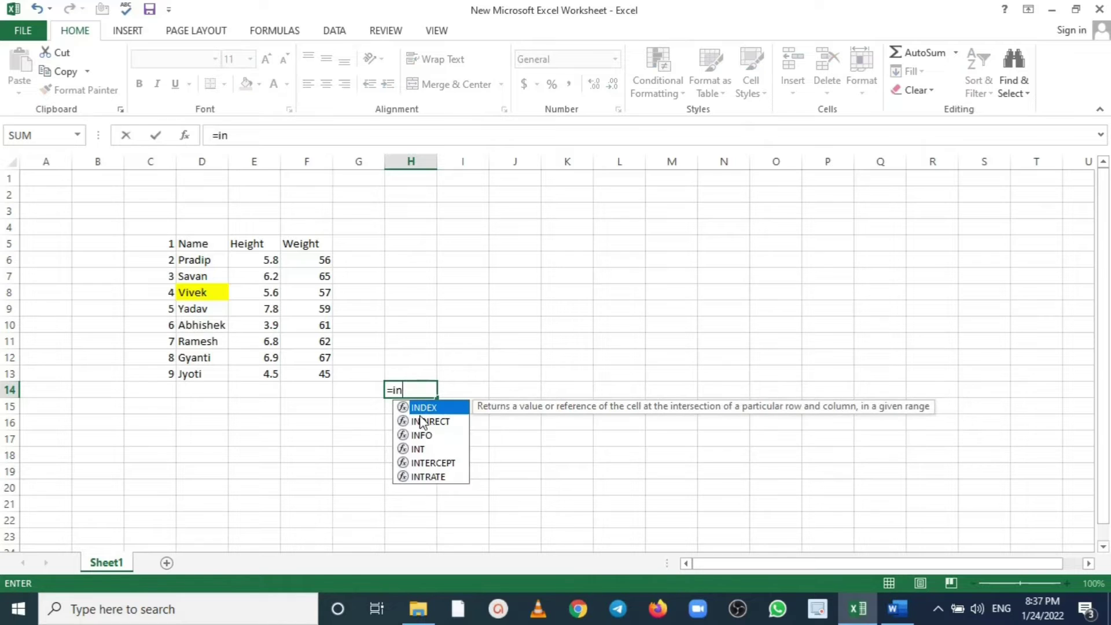
key("Tab")
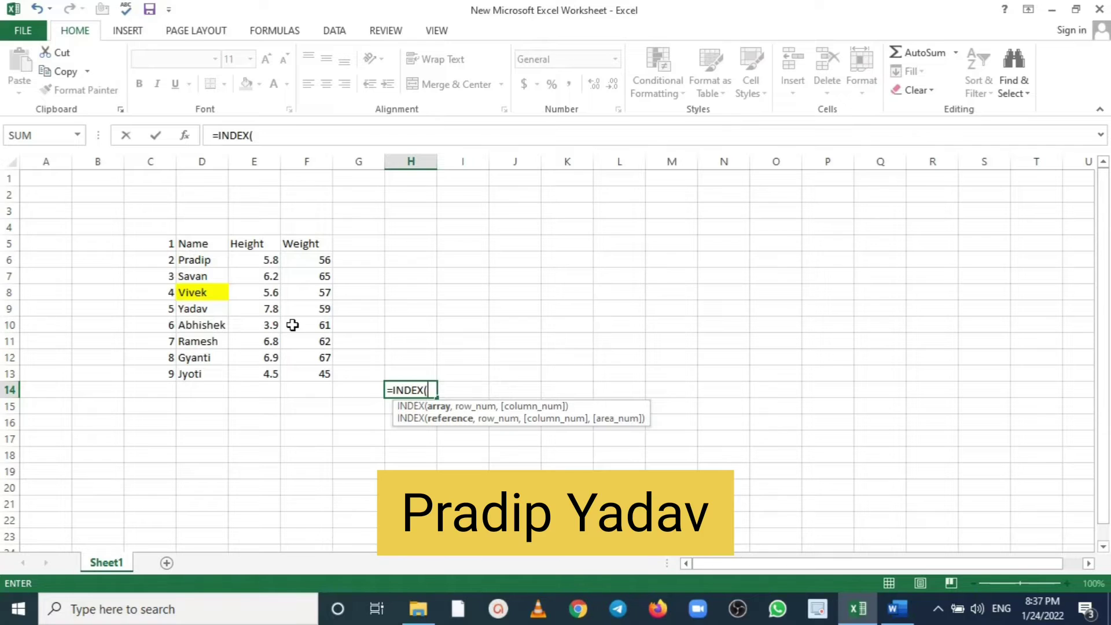
mouse_move(171, 242)
left_mouse_down()
mouse_move(188, 242)
mouse_move(326, 373)
left_mouse_up()
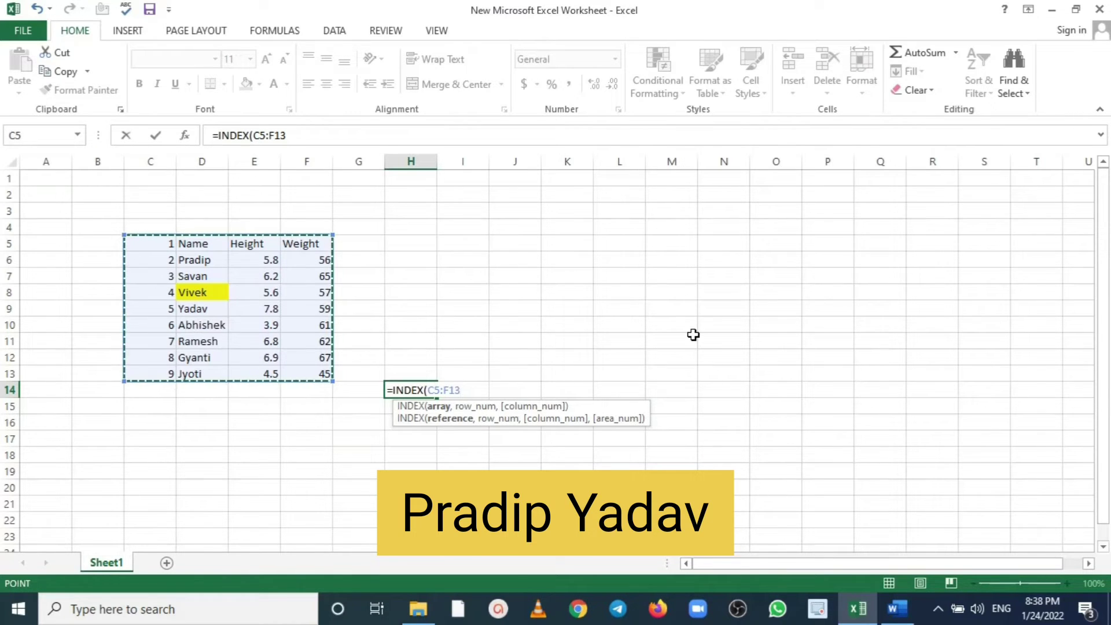
type(",")
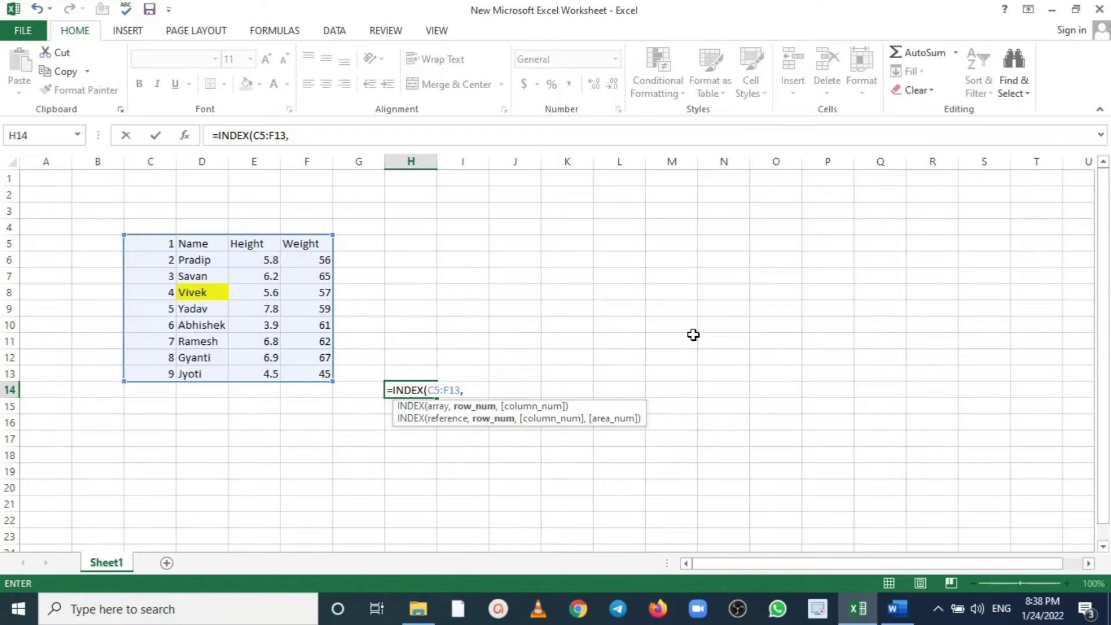
type(",4")
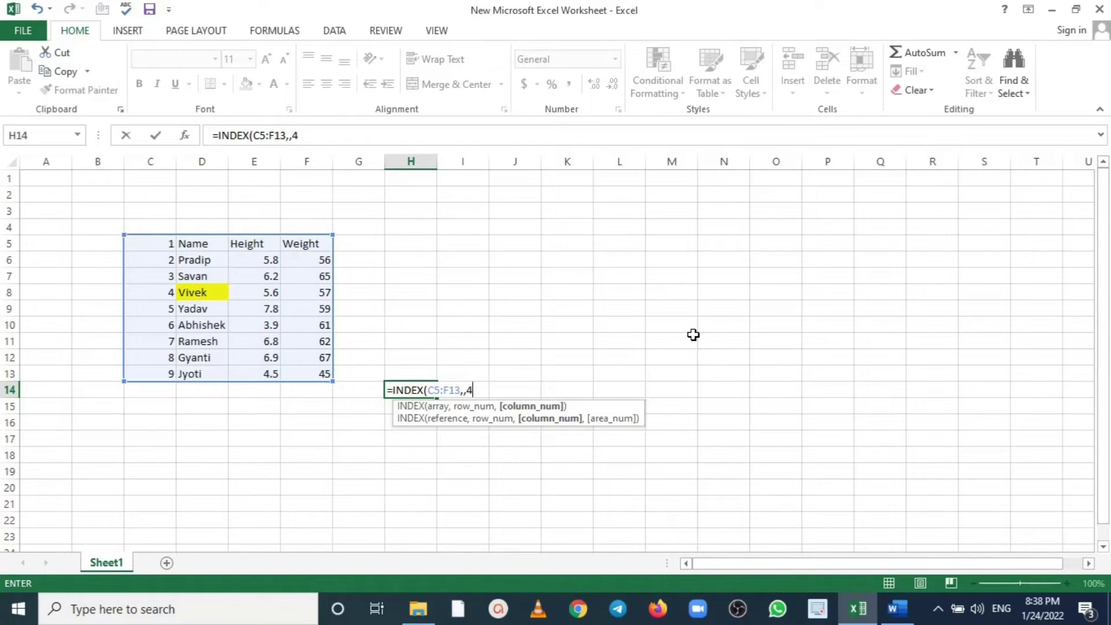
key("BackSpace")
key("BackSpace")
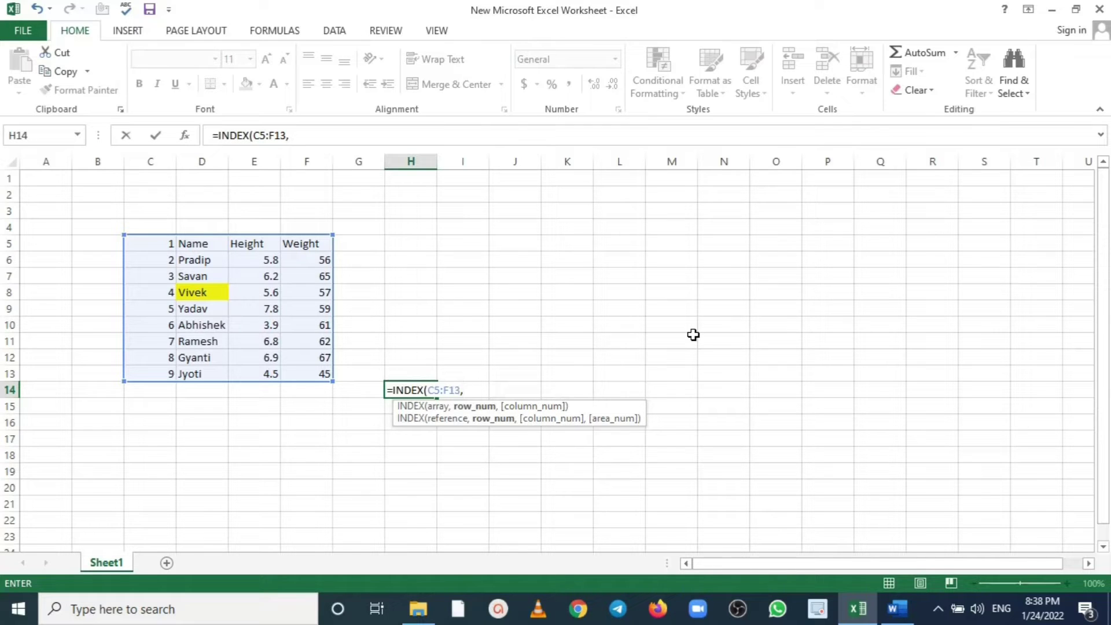
type("4")
type(",")
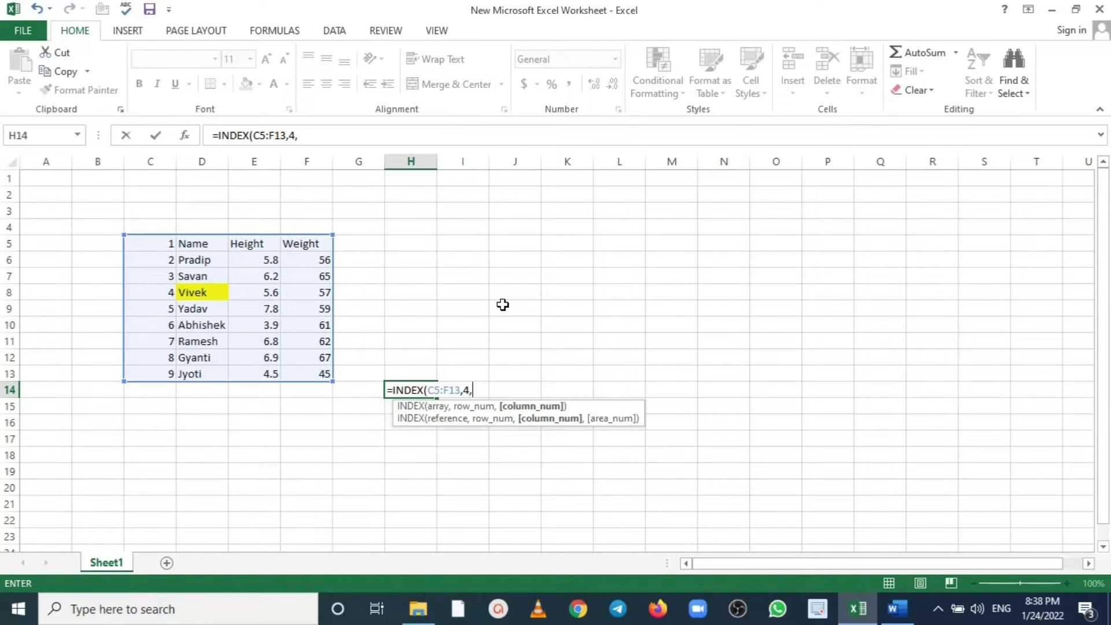
type("3)")
key("Return")
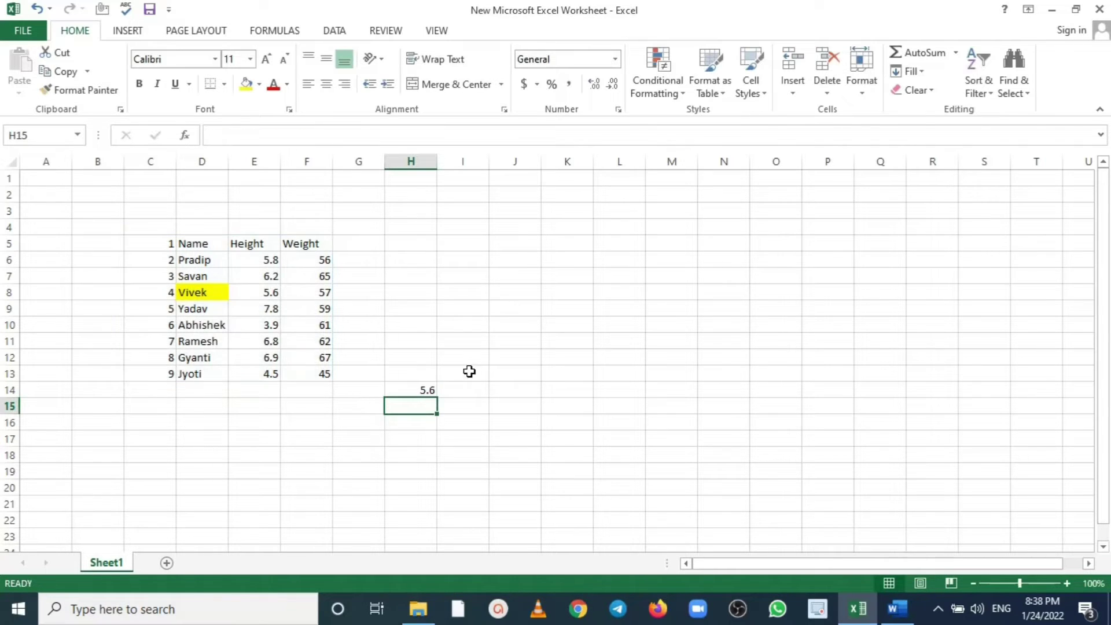
Fill Vivek's height cell E8 with yellow.
left_click(418, 391)
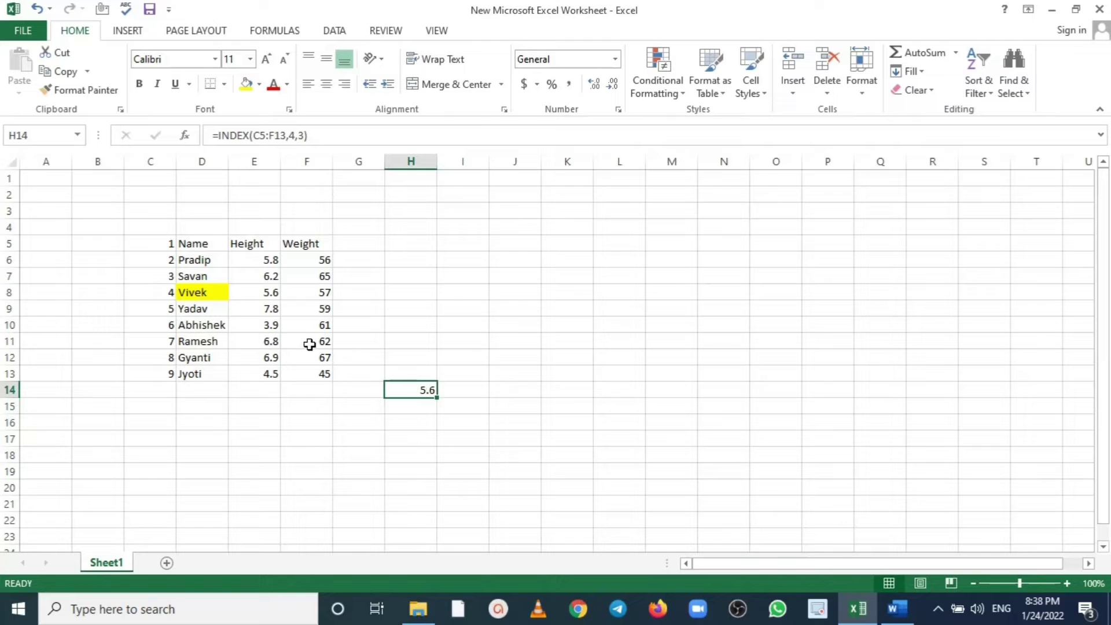
left_click(271, 297)
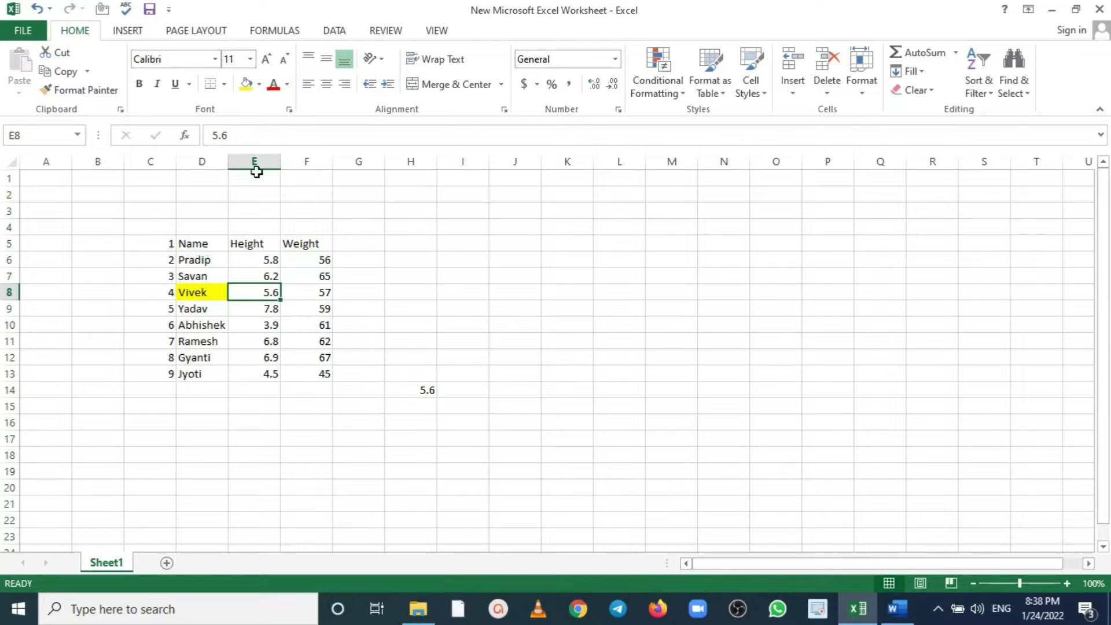
left_click(246, 84)
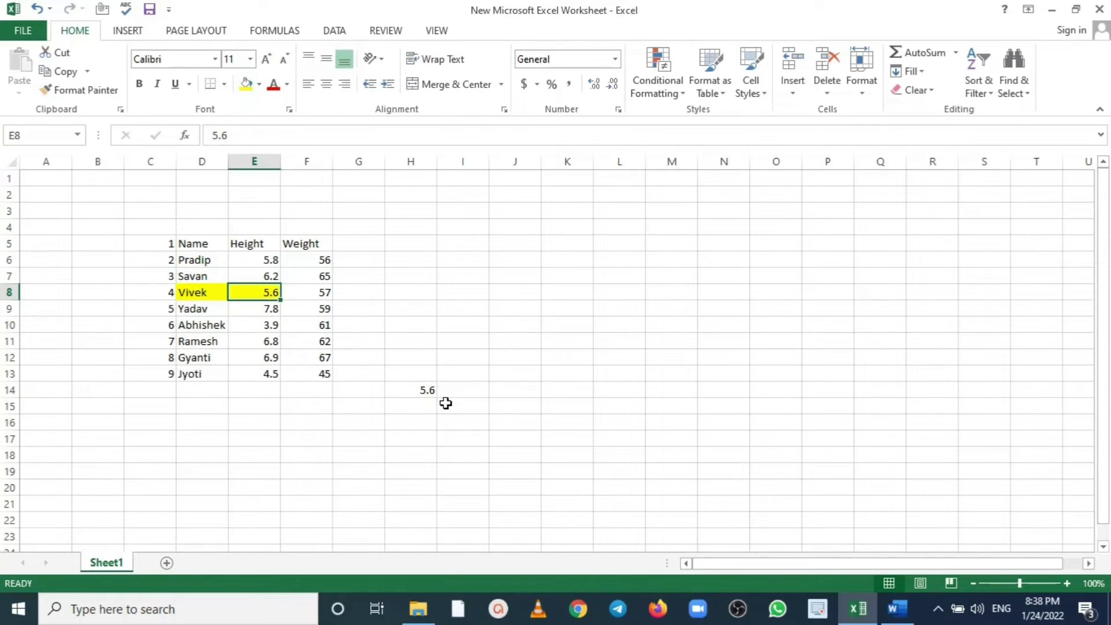
left_click(431, 402)
left_click(427, 387)
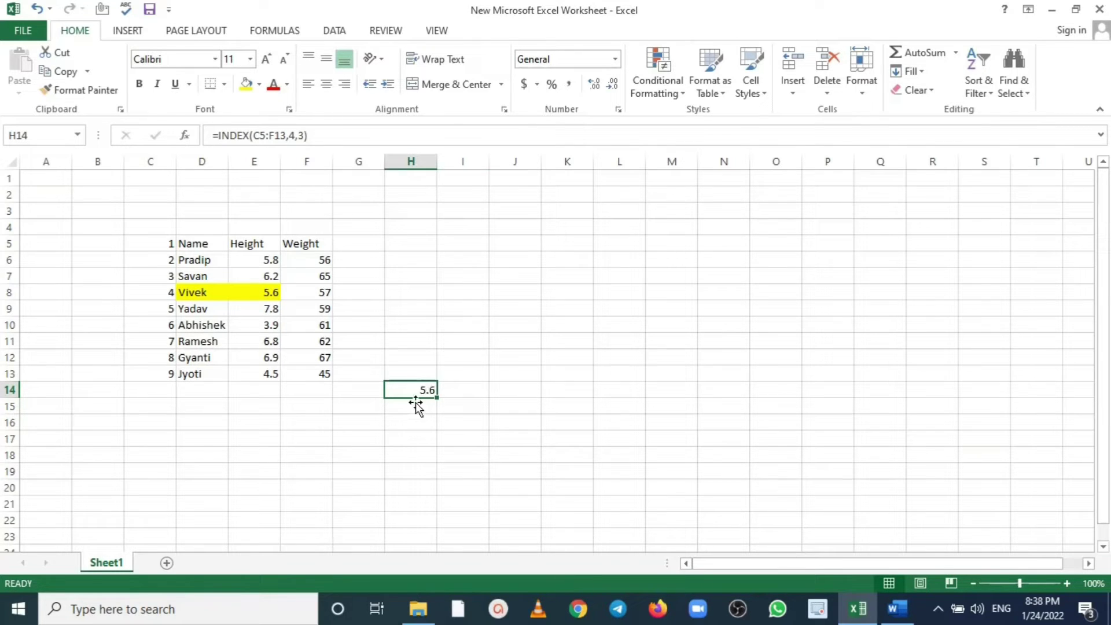
Enter =INDEX(C5:F13,4,3) in H15 and erase a stray 0 typed below.
left_click(413, 406)
type("=")
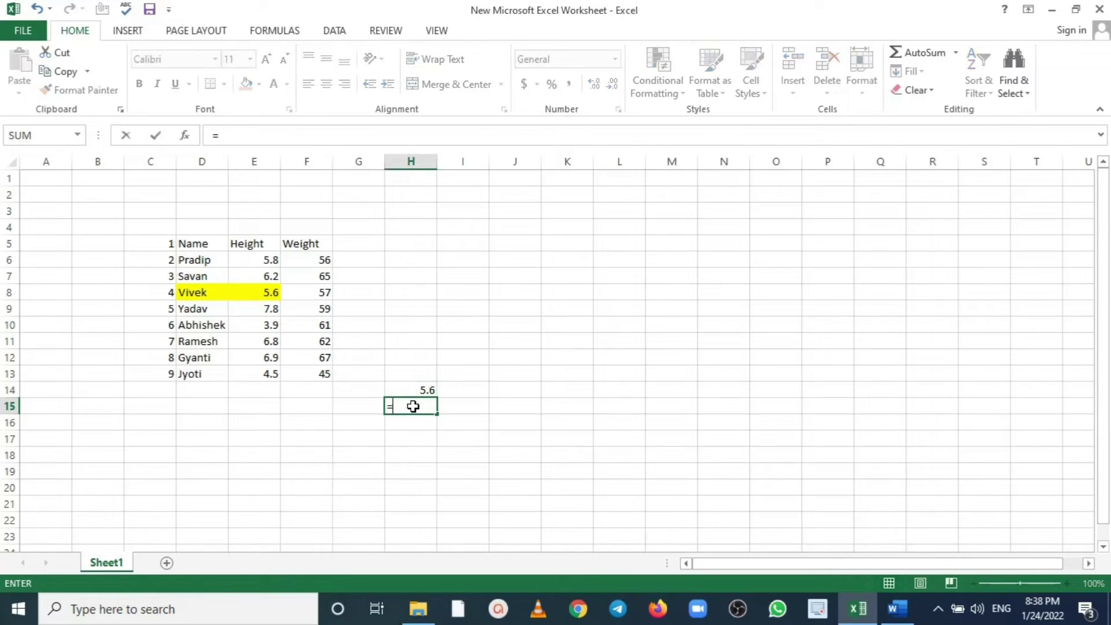
type("ind")
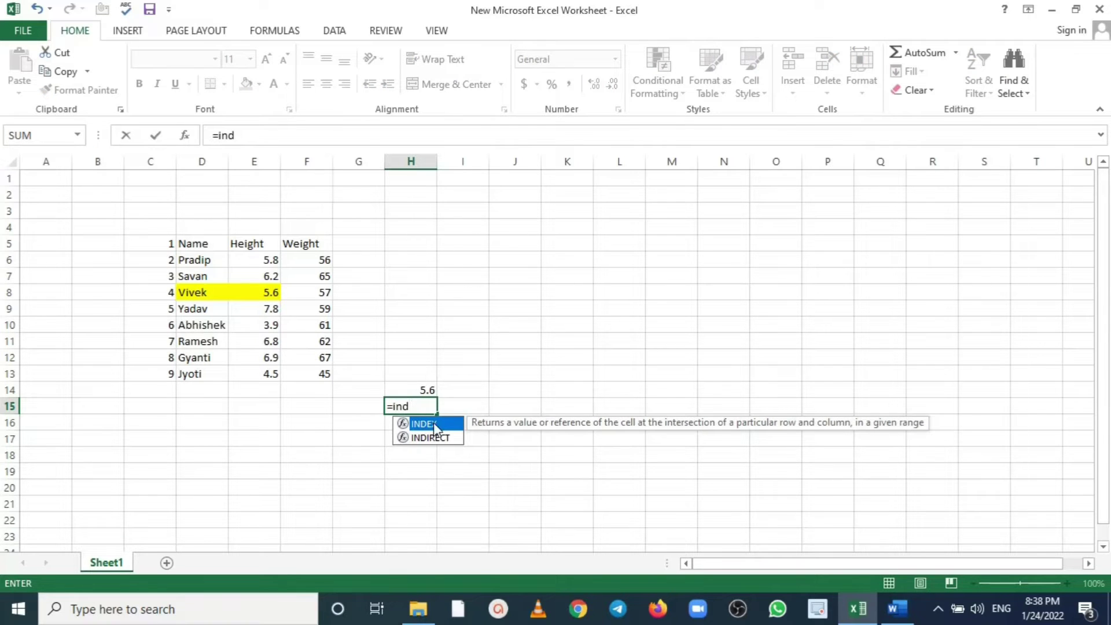
double_click(424, 424)
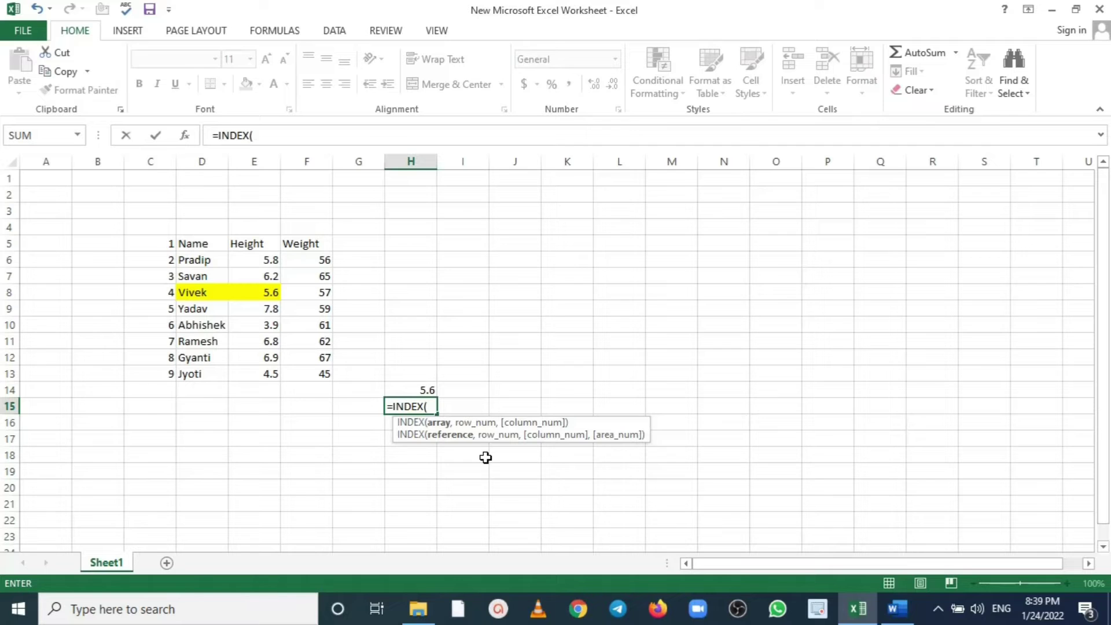
mouse_move(168, 239)
left_mouse_down()
mouse_move(307, 307)
mouse_move(321, 380)
left_mouse_up()
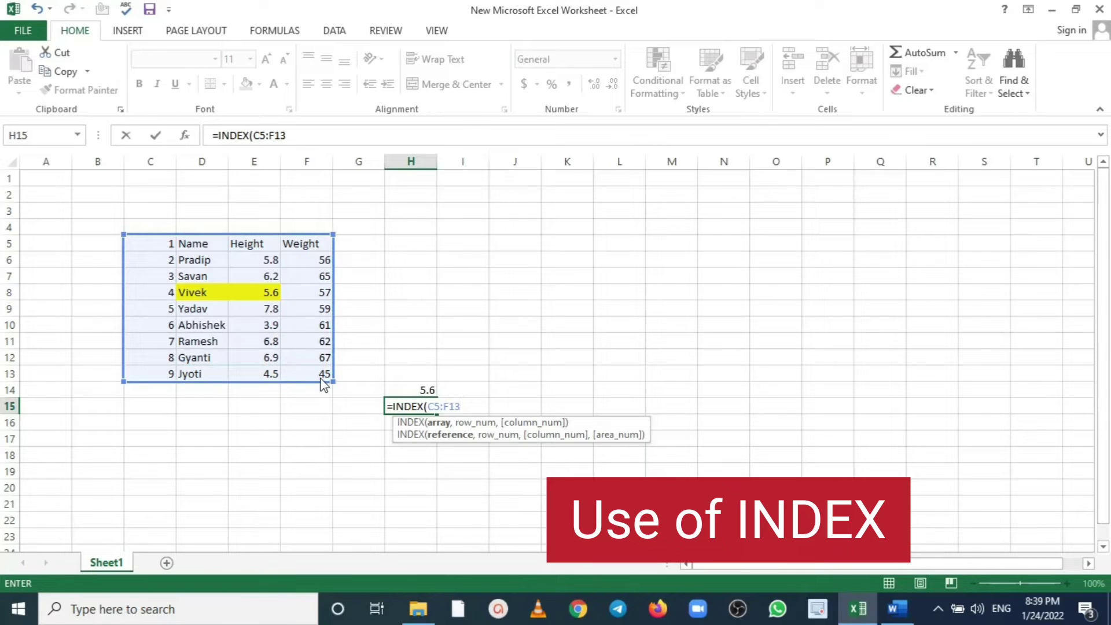
type(",")
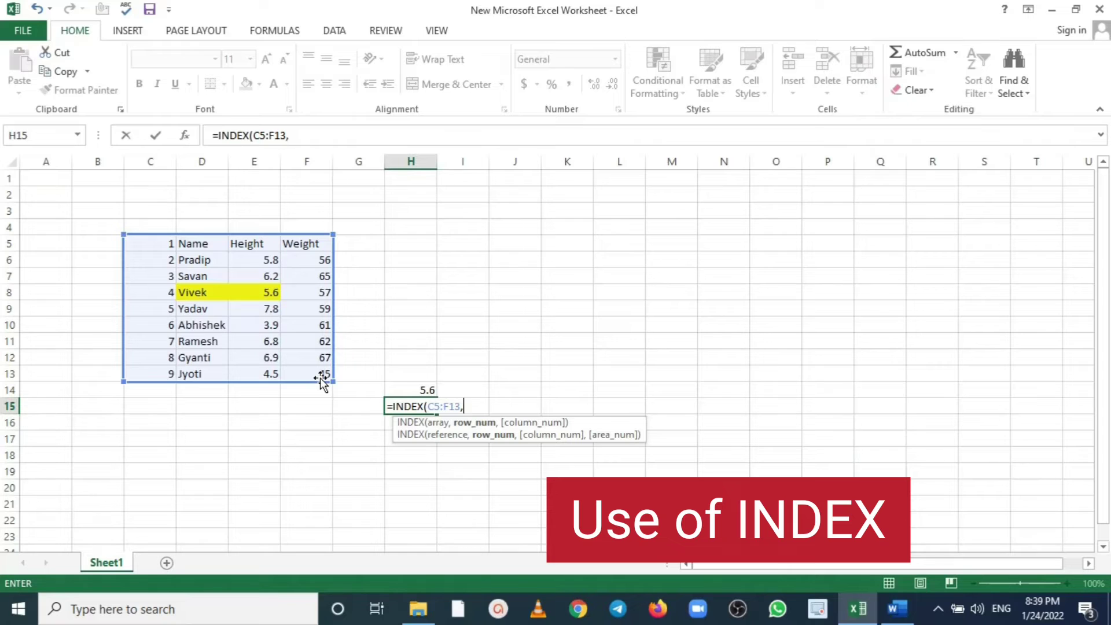
type("4")
type(",")
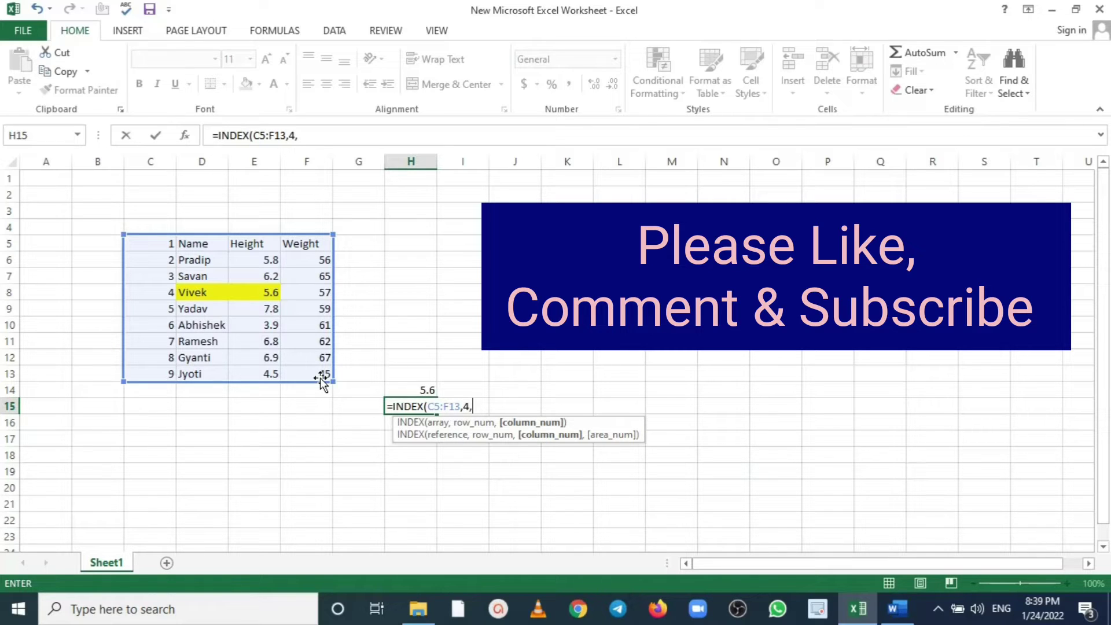
type("3")
key("Return")
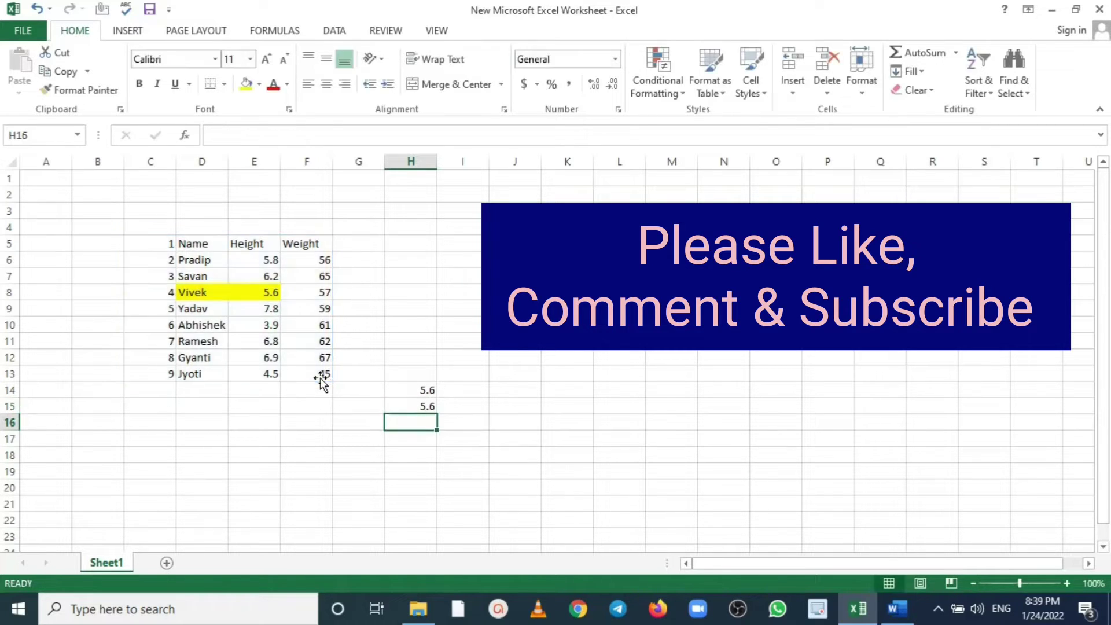
key("Down")
key("Down")
key("Down")
type("0")
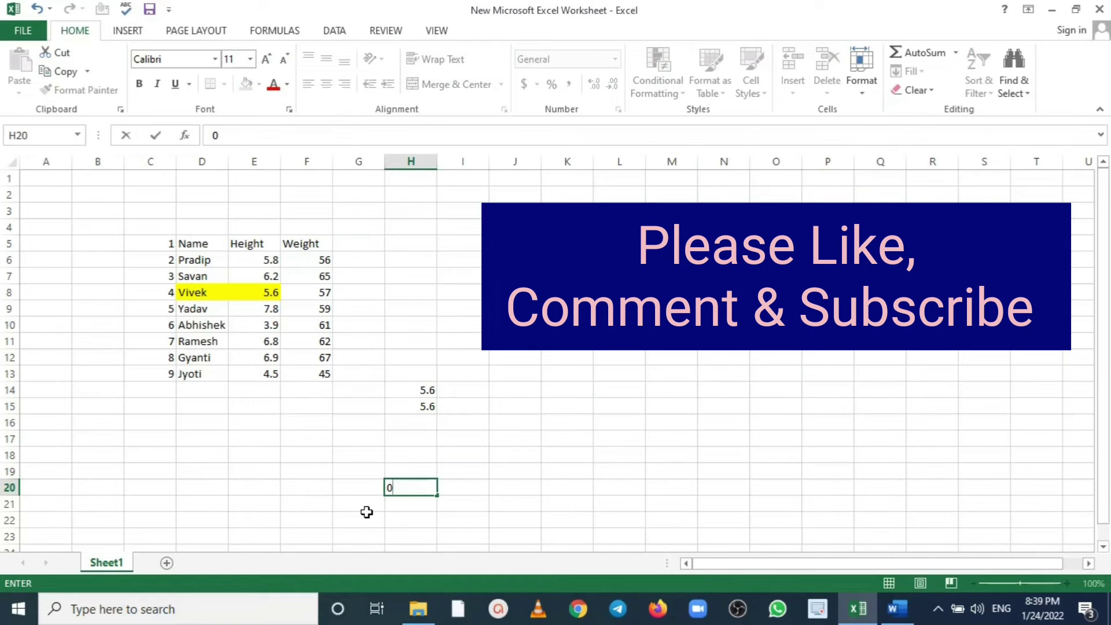
key("BackSpace")
Change H15's INDEX column argument to 4 so it returns Vivek's weight 57.
left_click(422, 404)
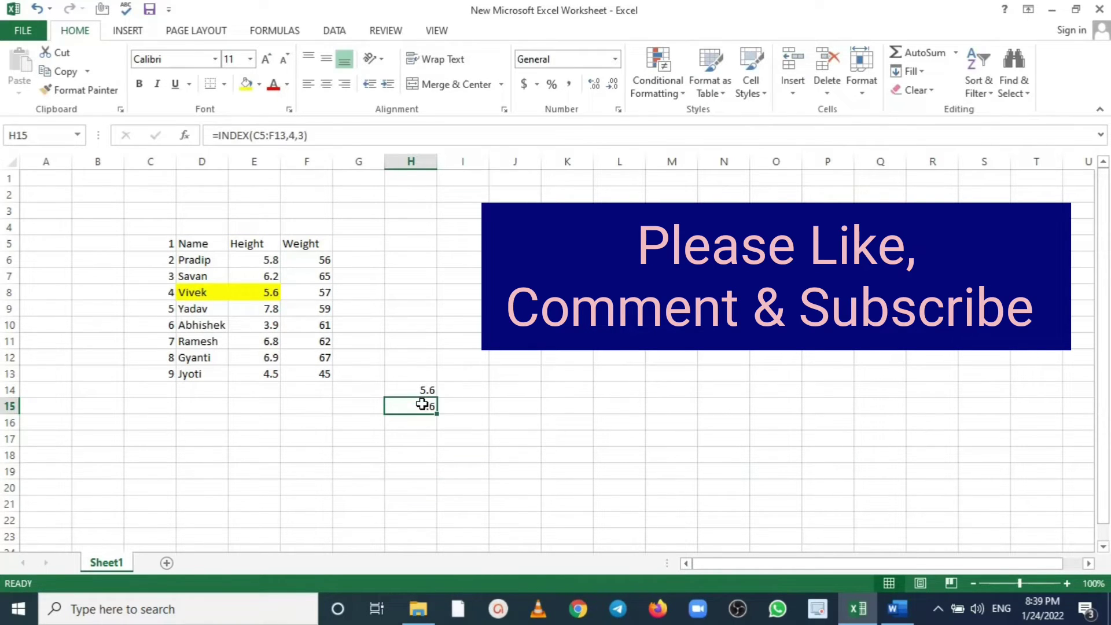
double_click(301, 135)
type("4")
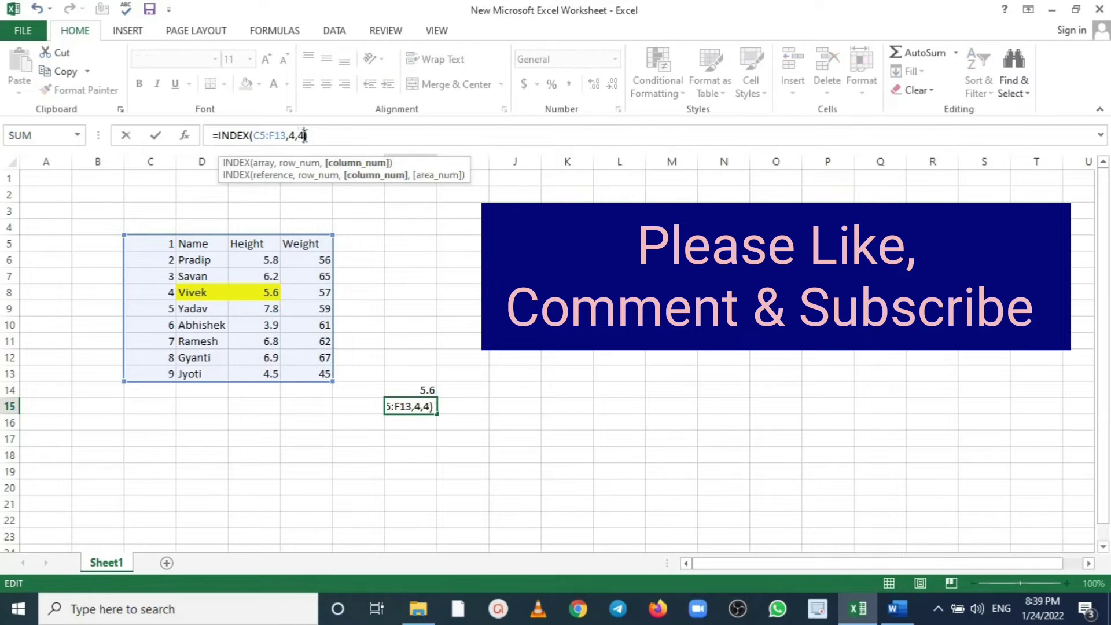
key("Return")
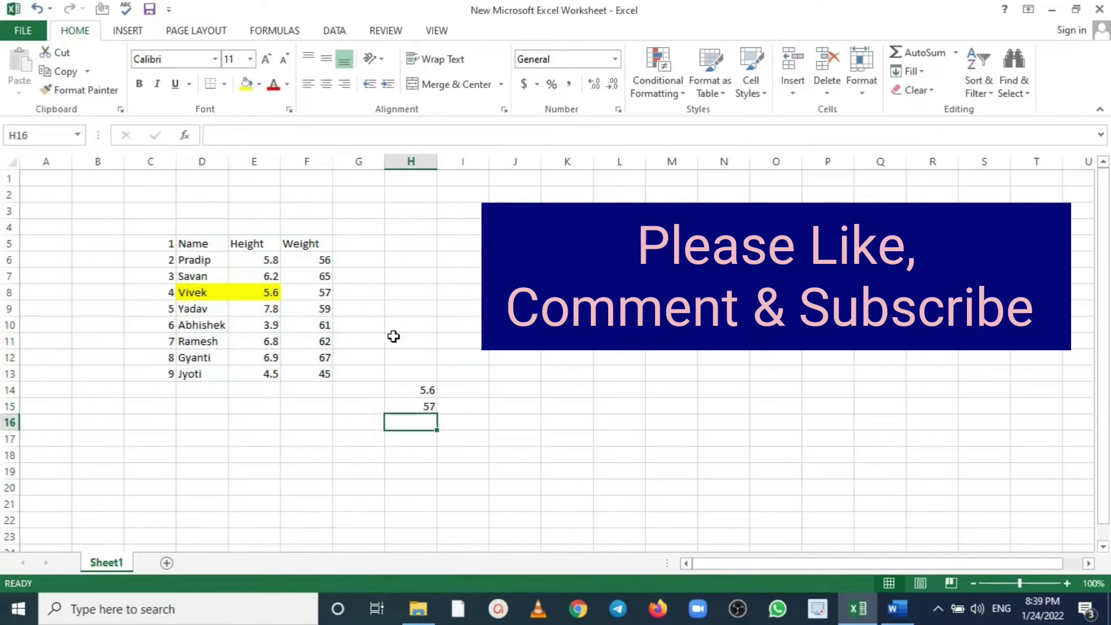
Clear the INDEX results from H14 and H15.
left_click(411, 405)
left_click(424, 389)
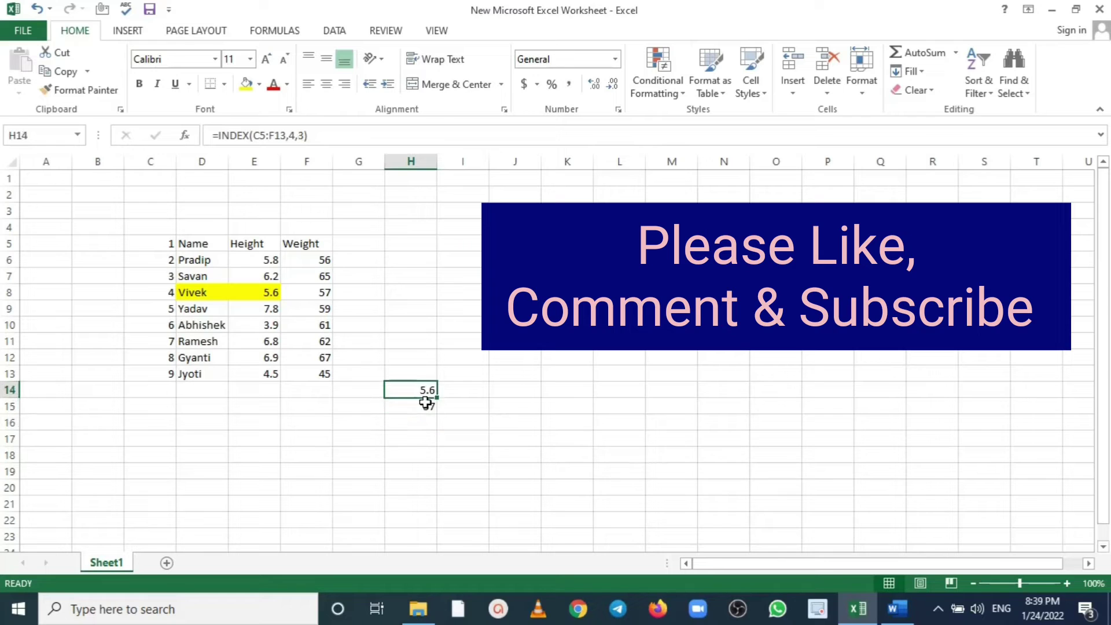
left_click_drag(426, 404, 425, 405)
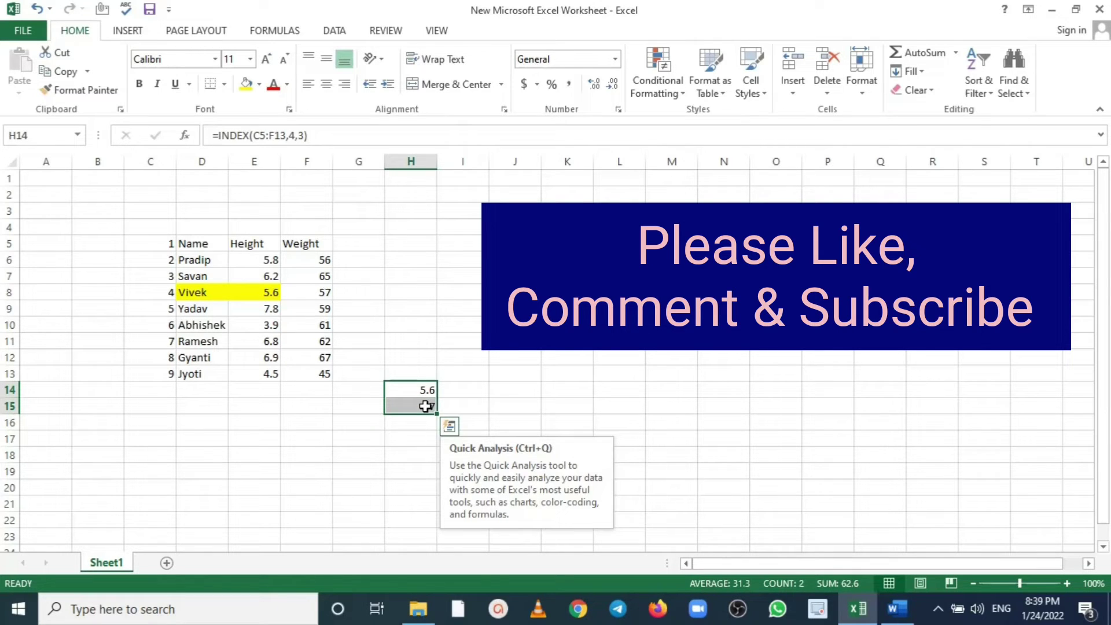
key("Delete")
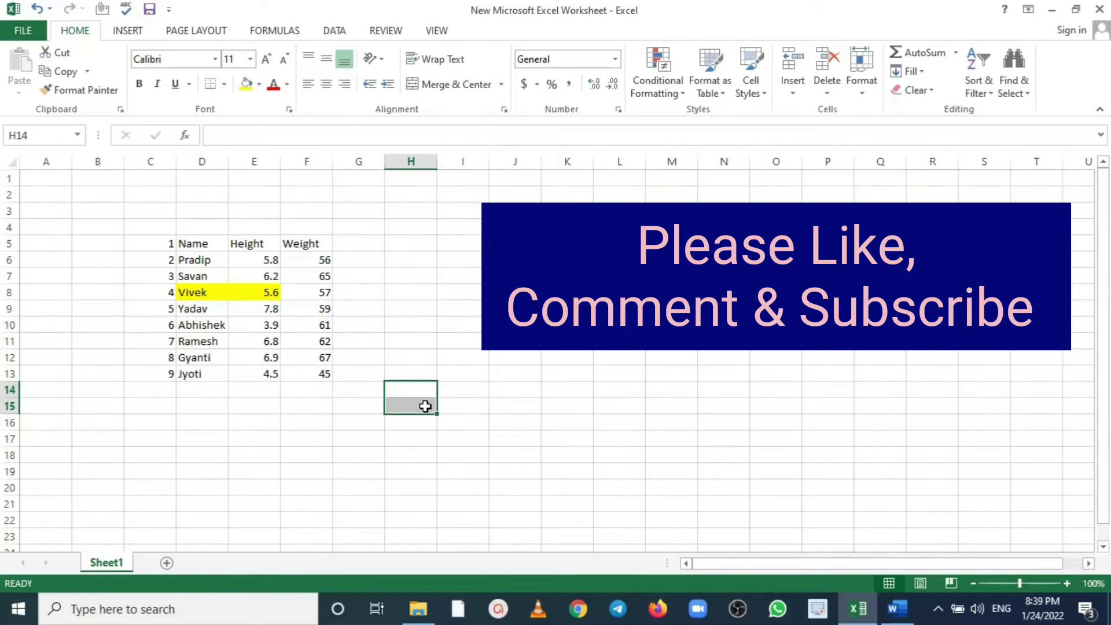
left_click(895, 613)
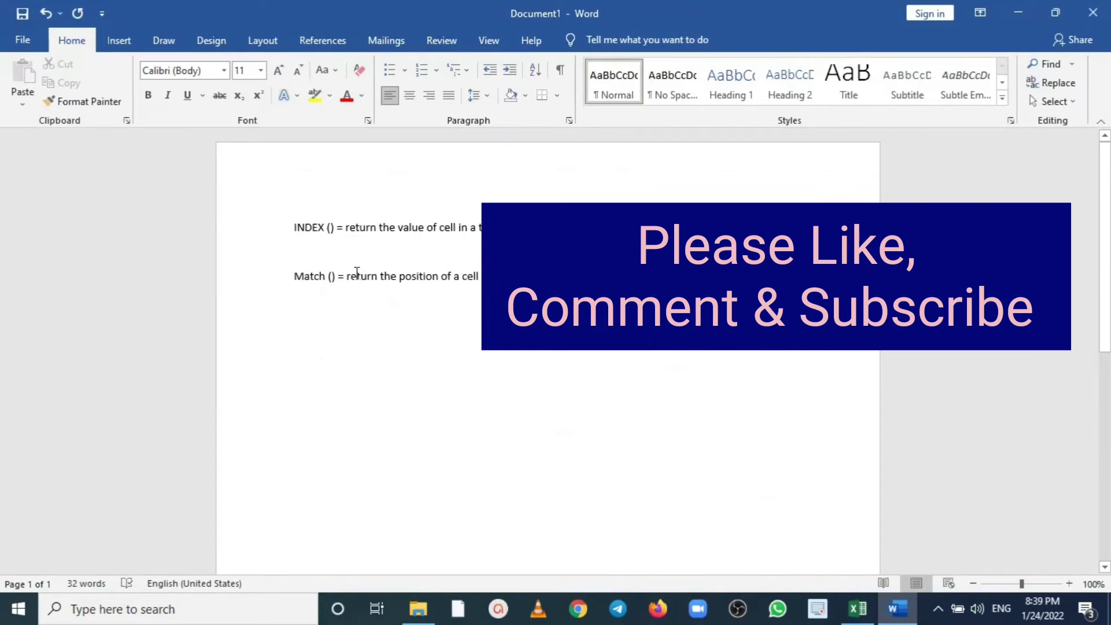
left_click_drag(347, 276, 486, 277)
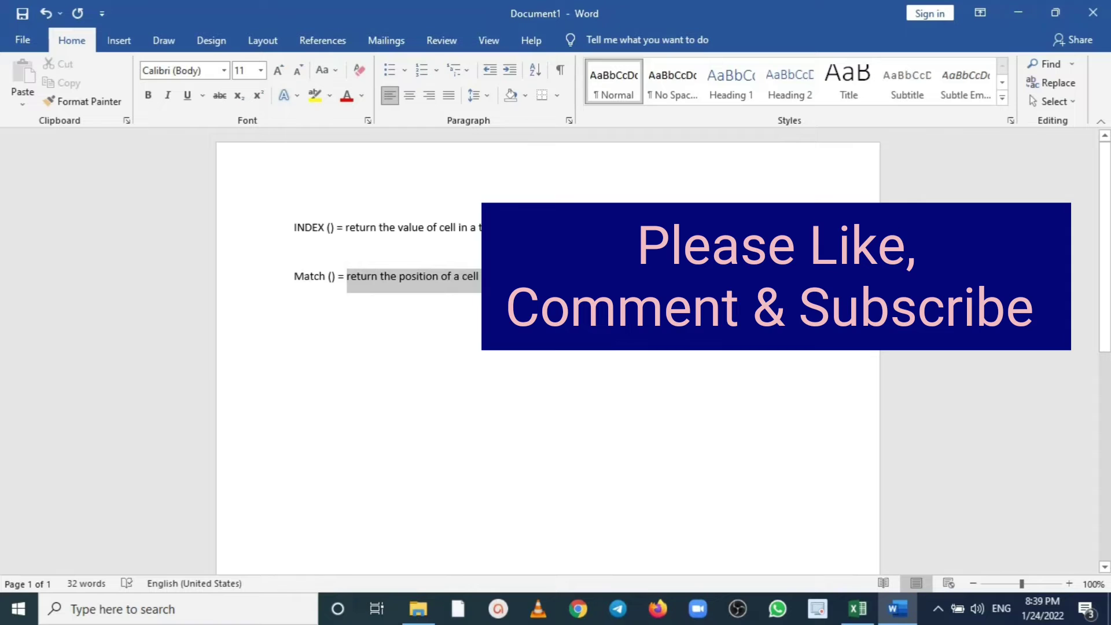
left_click(1026, 9)
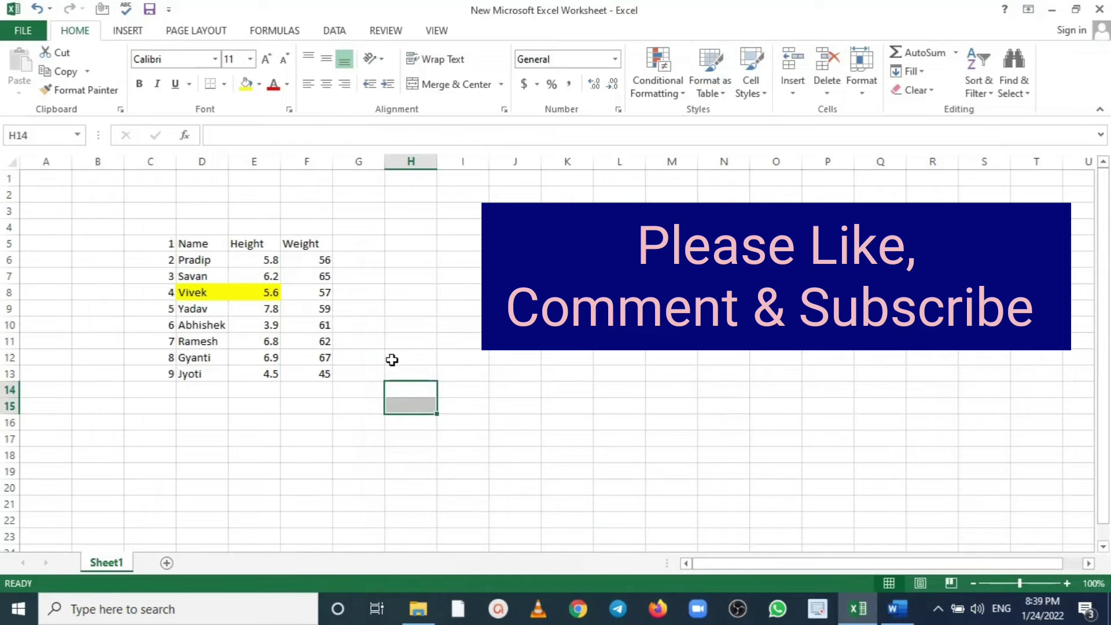
Enter =MATCH(D8,D5:D13,0) in H15, returning 4 for Vivek.
left_click(409, 405)
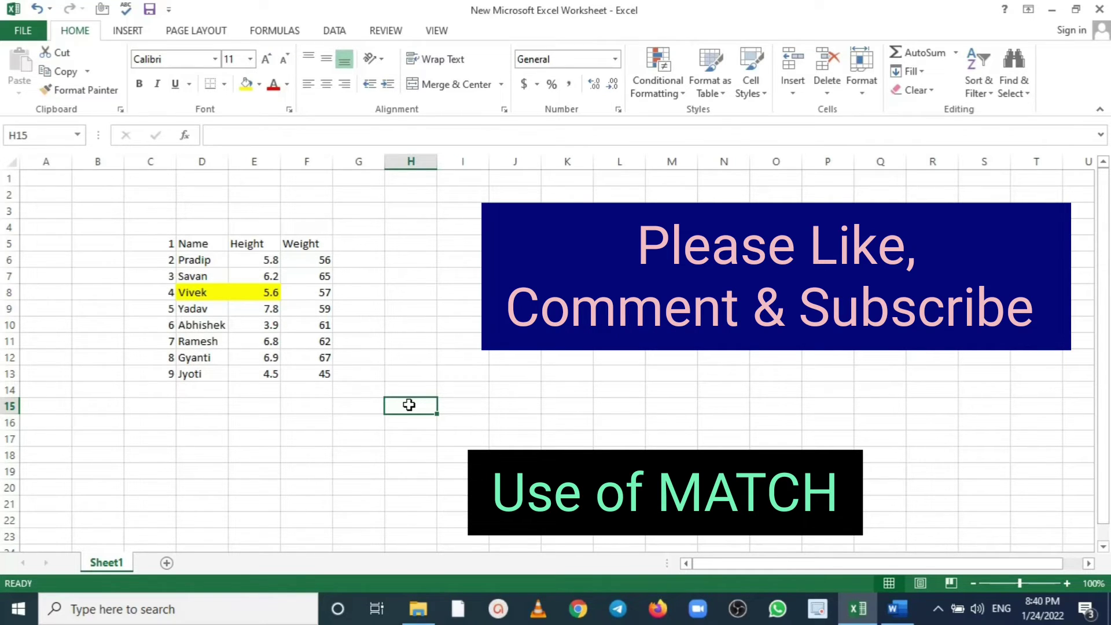
type("=m")
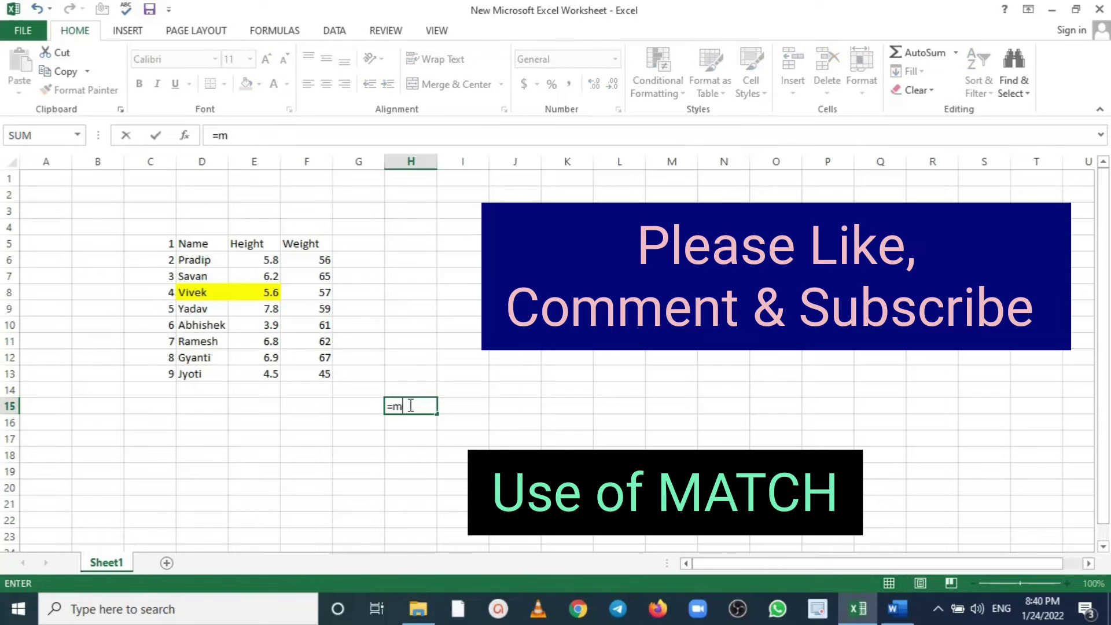
type("at")
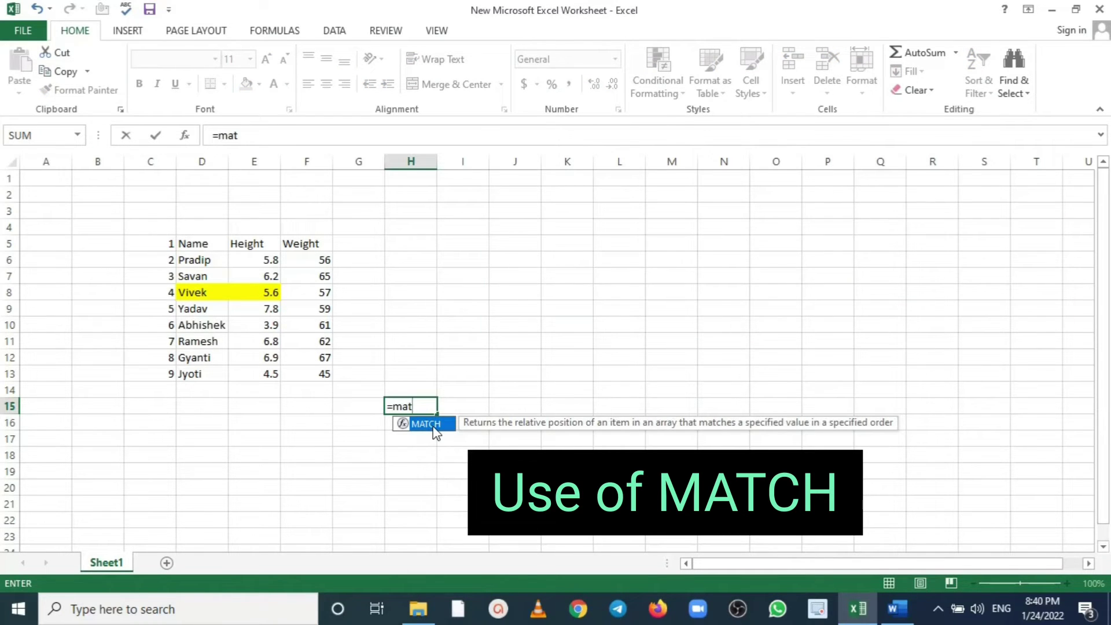
double_click(434, 428)
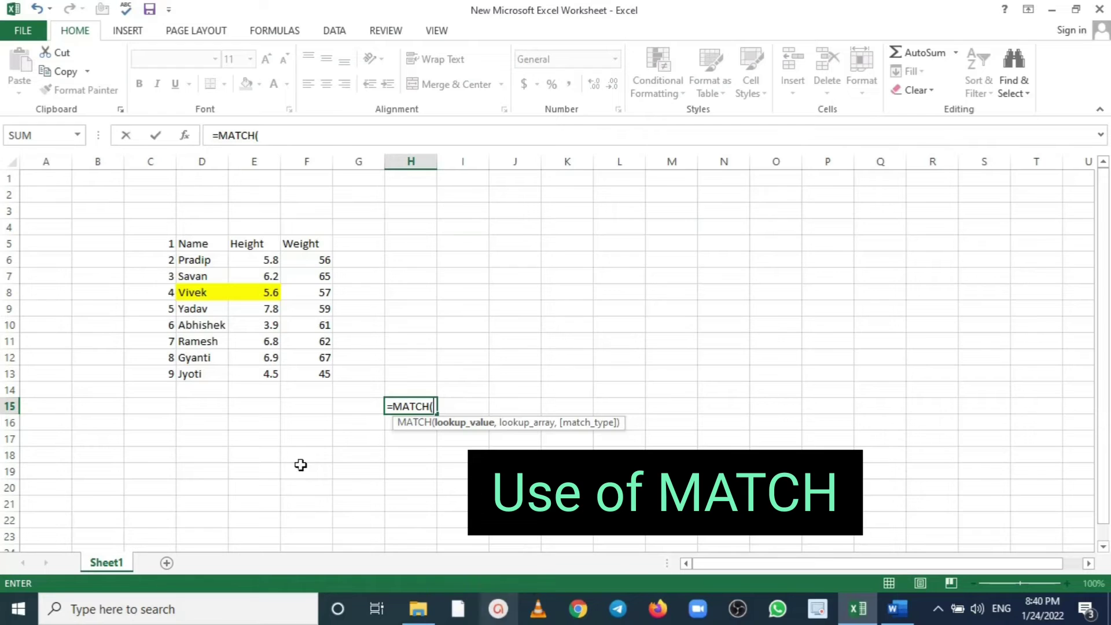
left_click(196, 295)
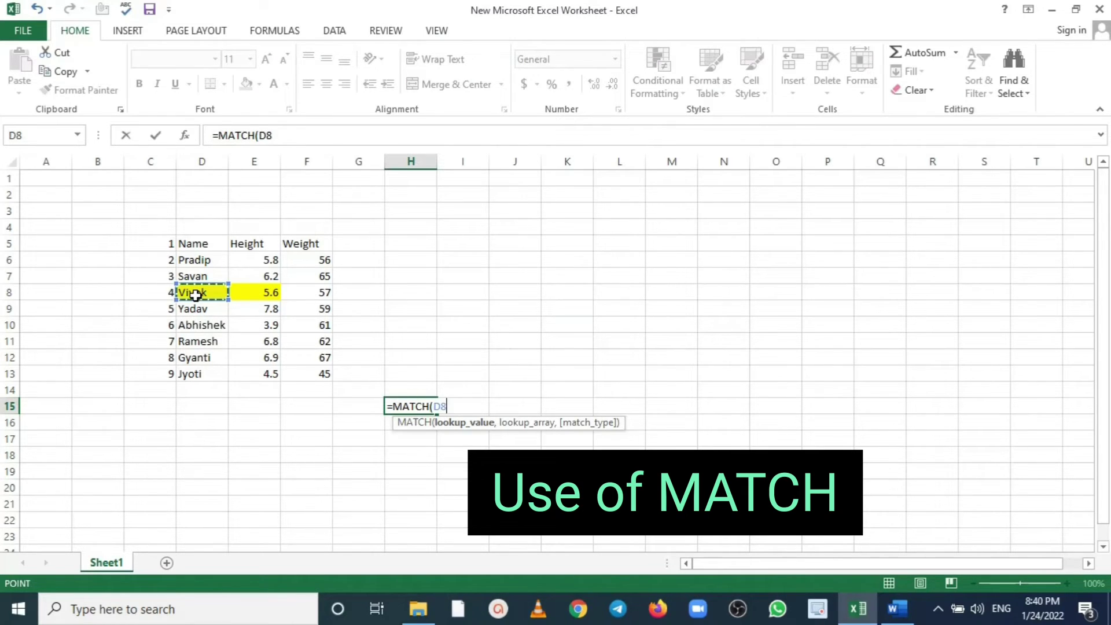
type(",")
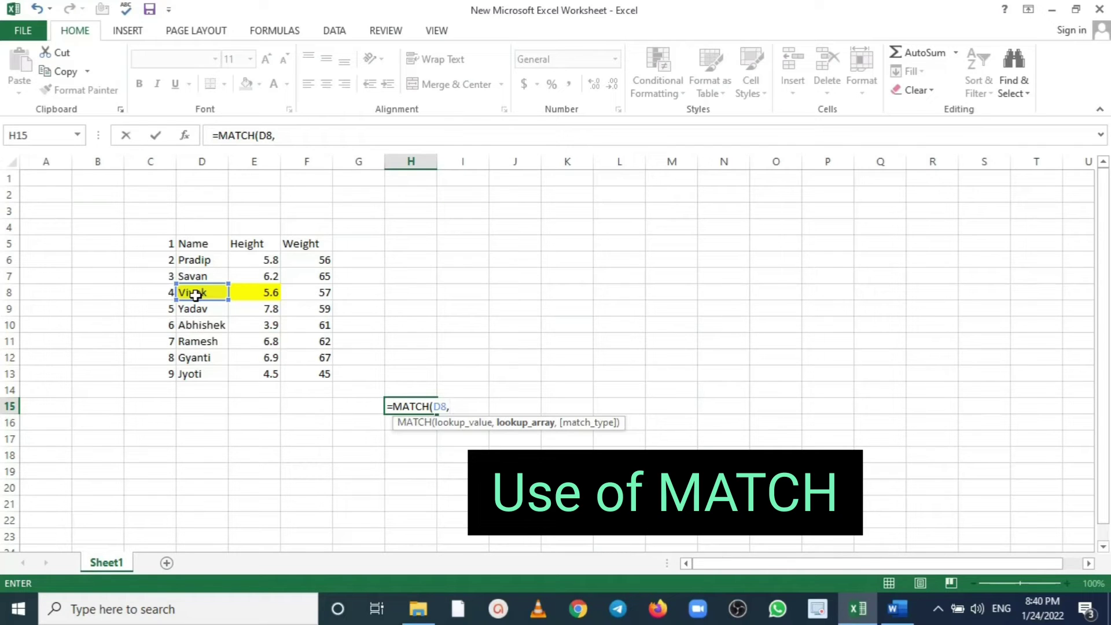
left_click(203, 240)
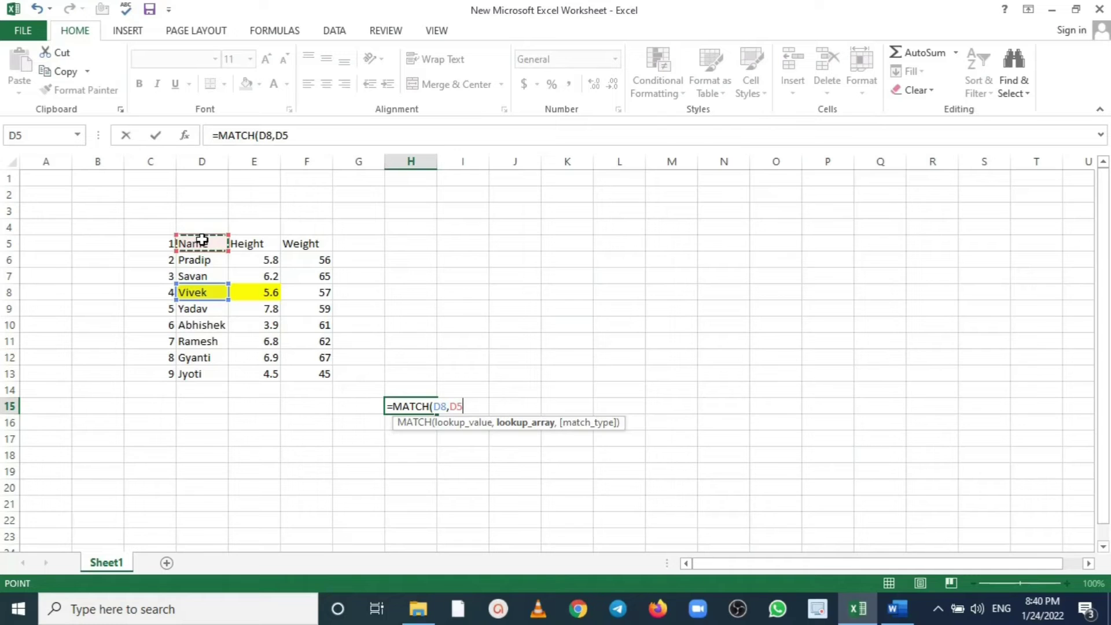
left_click_drag(202, 241, 200, 376)
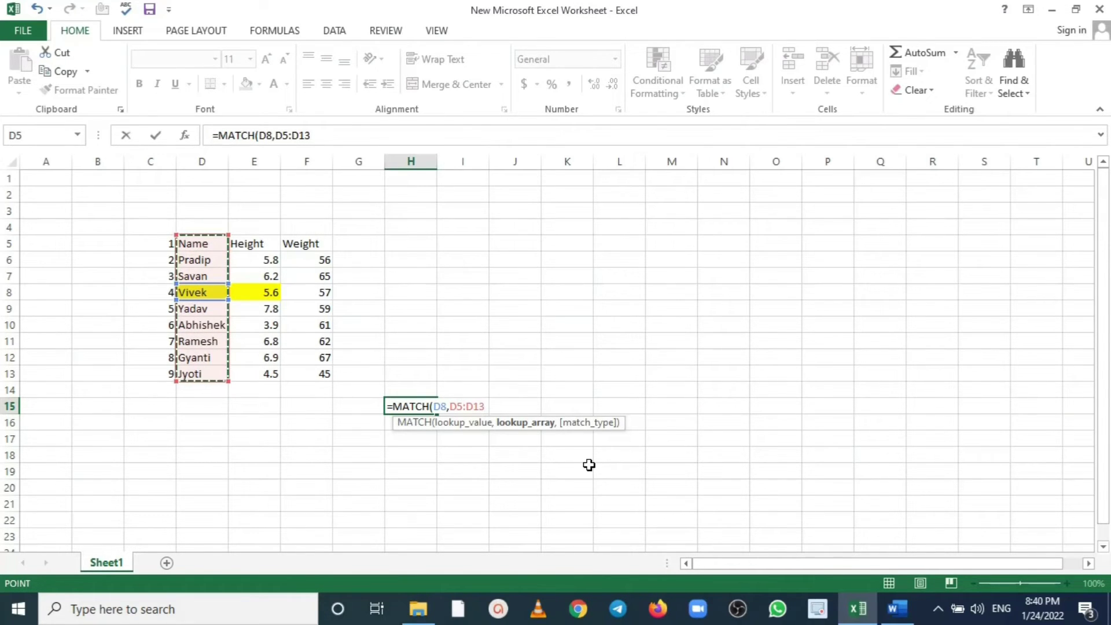
type(",")
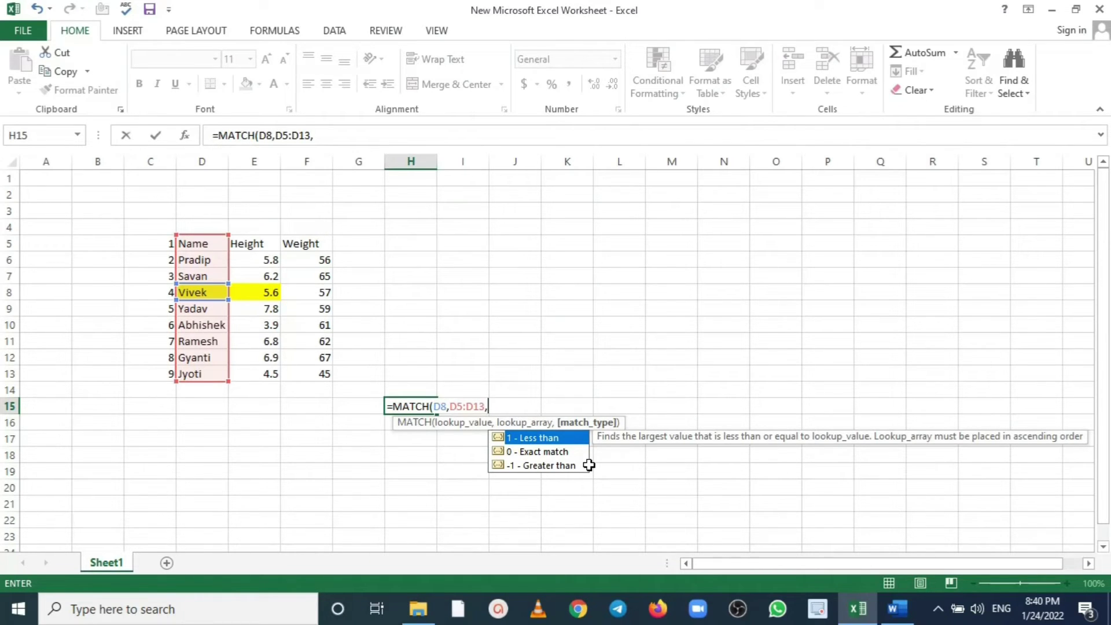
type("0")
type(")")
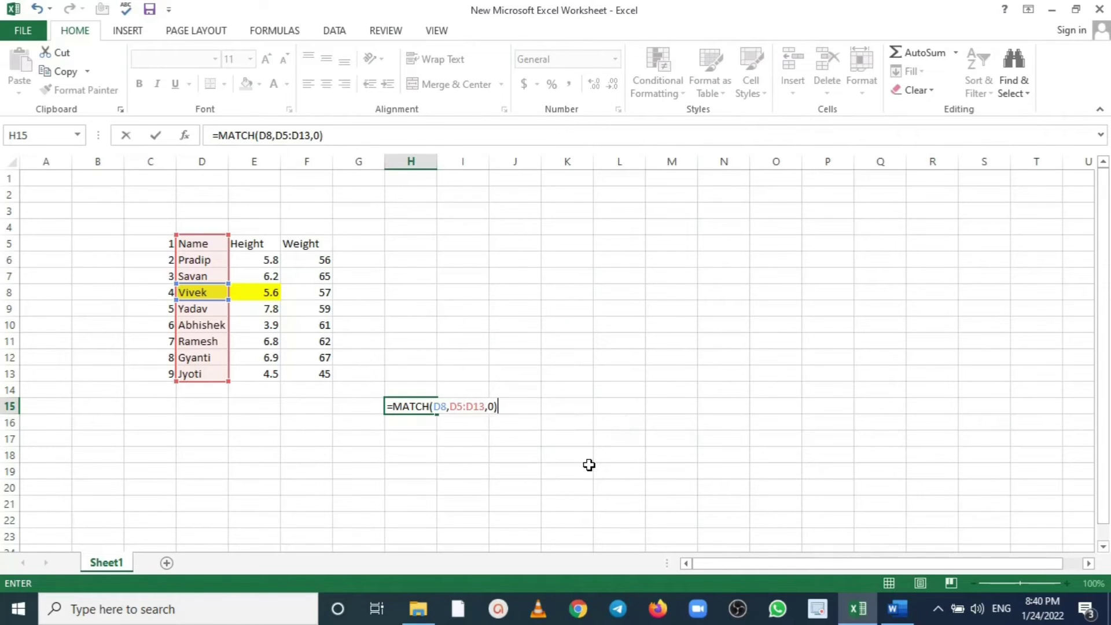
key("Return")
left_click(434, 406)
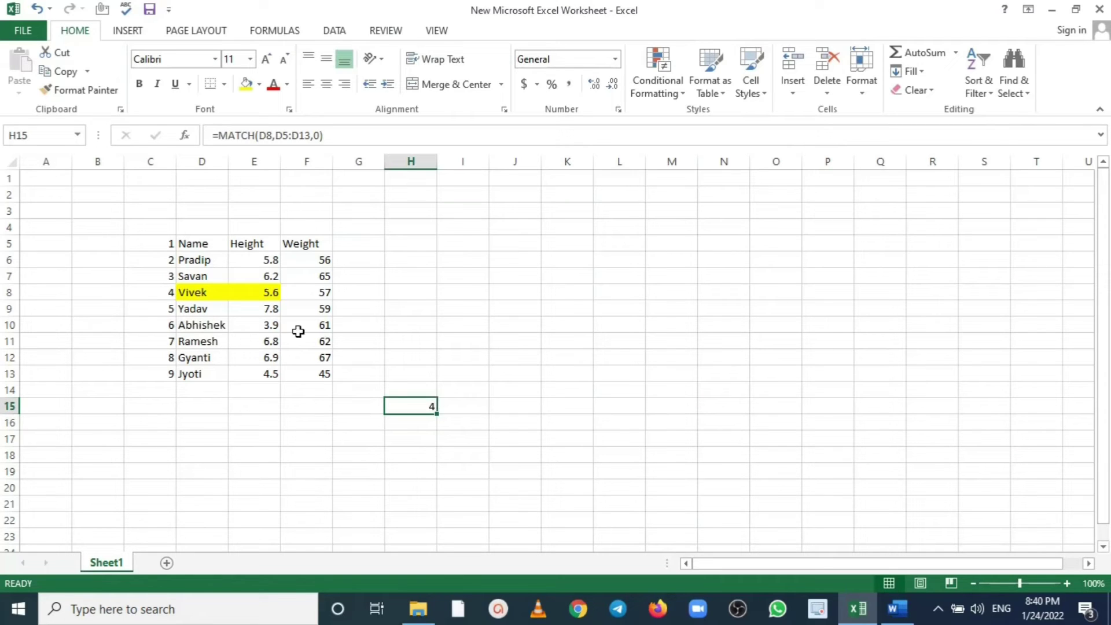
Rewrite H15 as =MATCH(D8,D5:D13,0) returning 4, then bring up the Word notes.
left_click(169, 293)
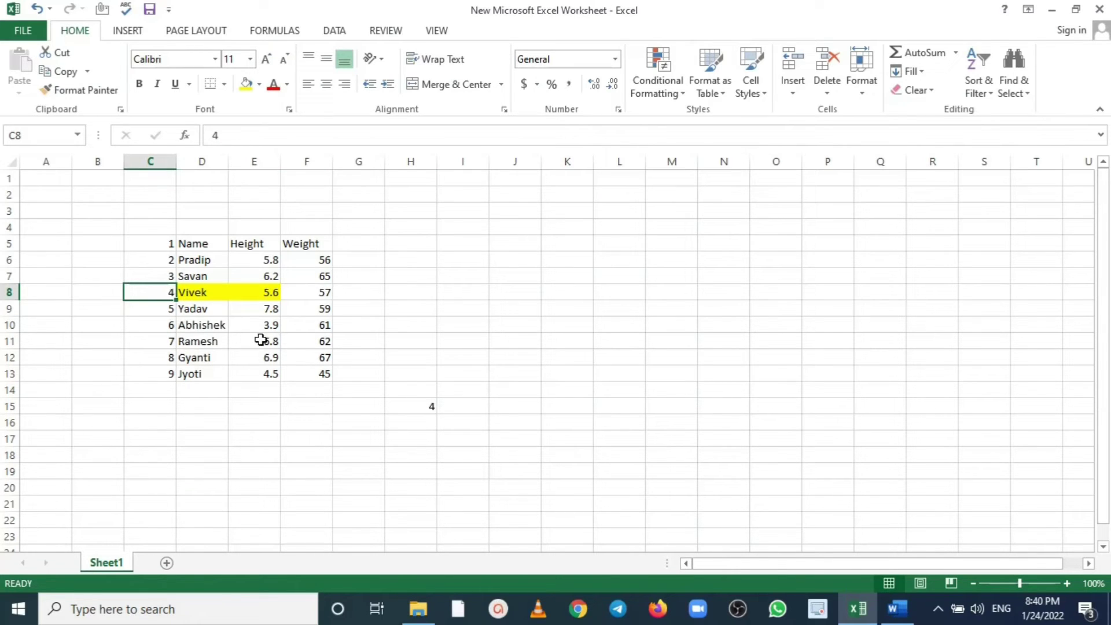
left_click(432, 404)
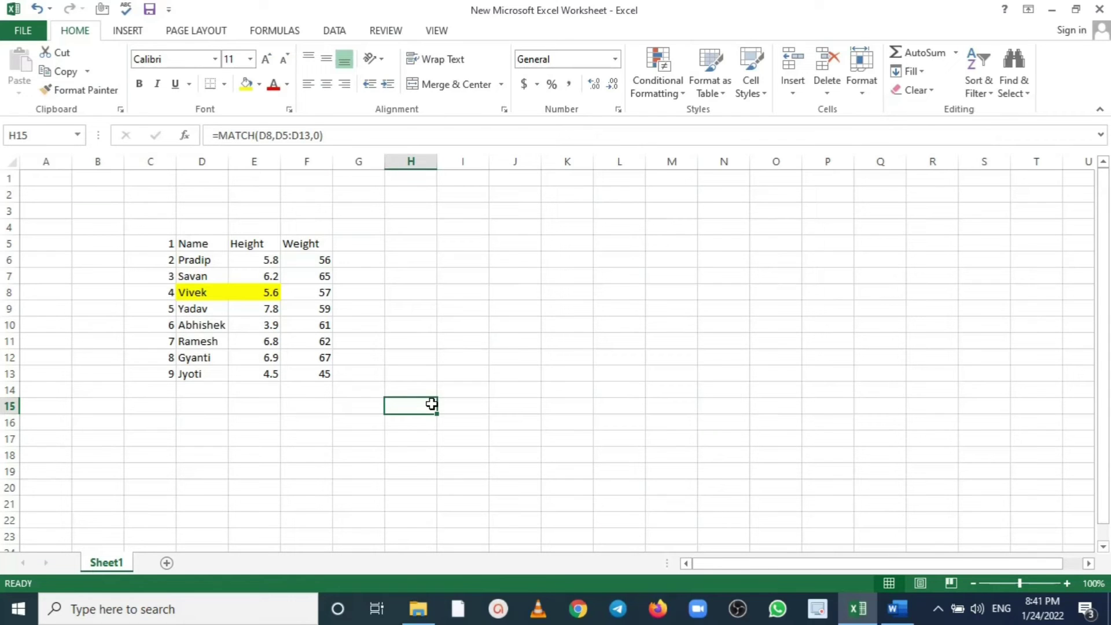
type("=")
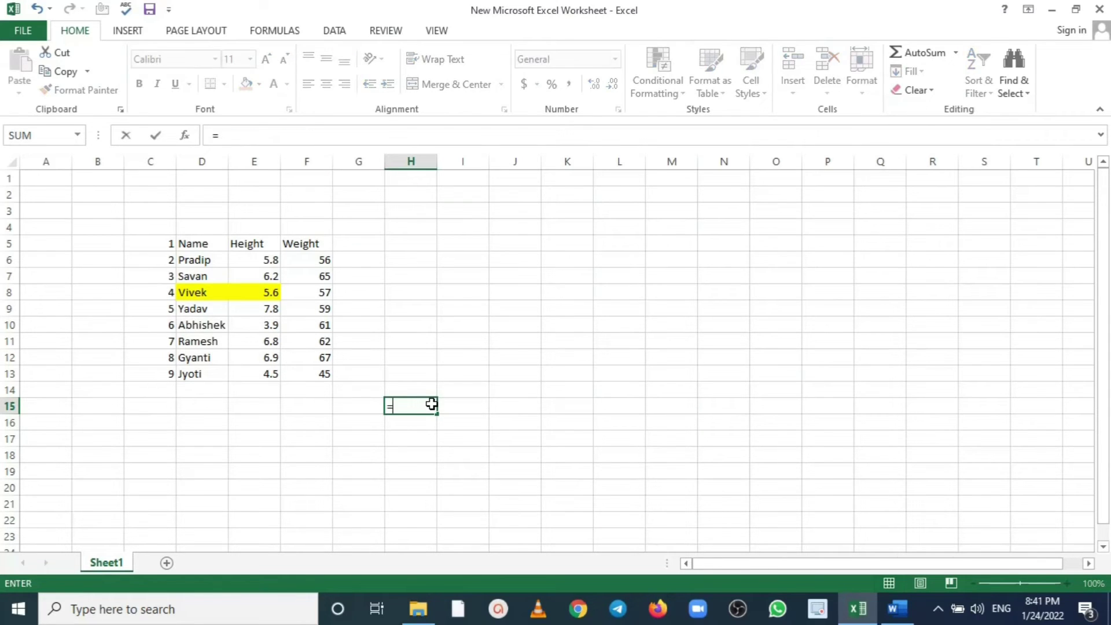
type("matc")
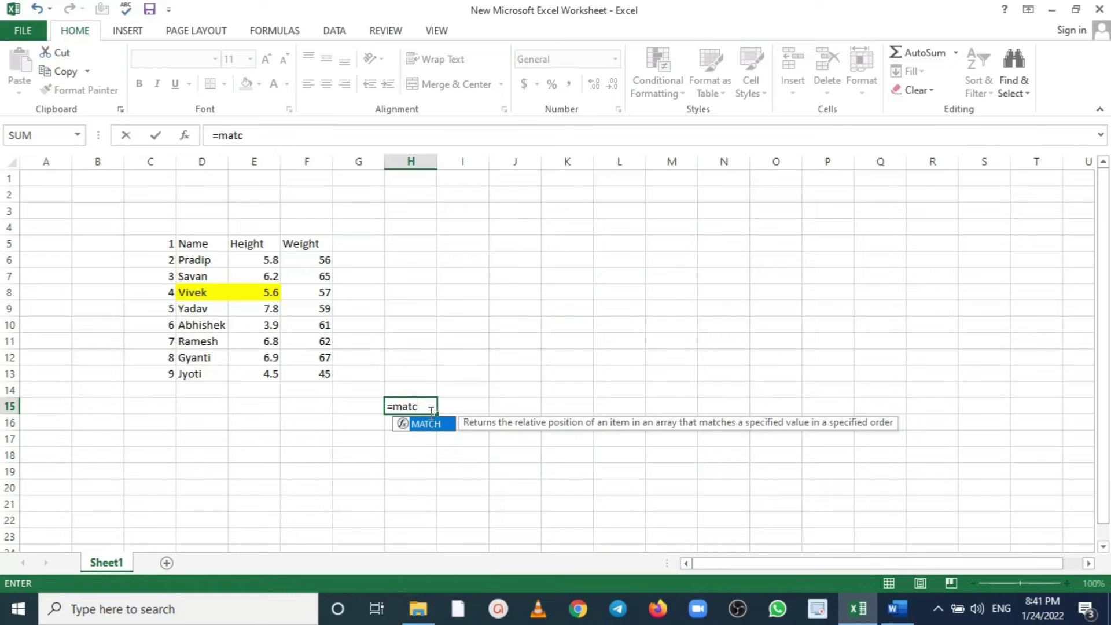
double_click(429, 425)
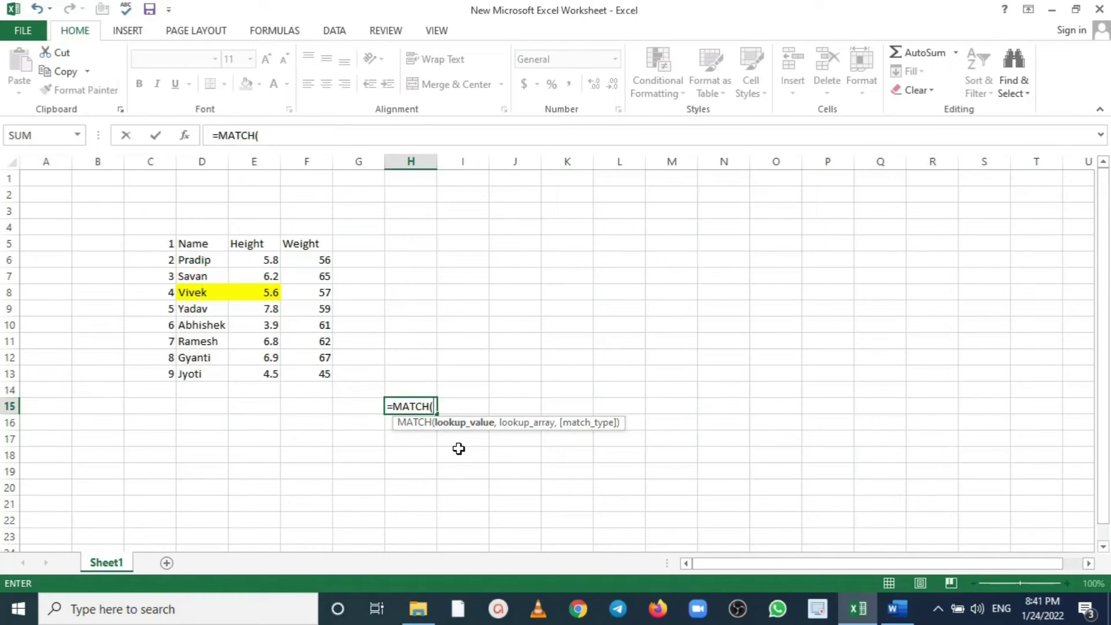
left_click(203, 294)
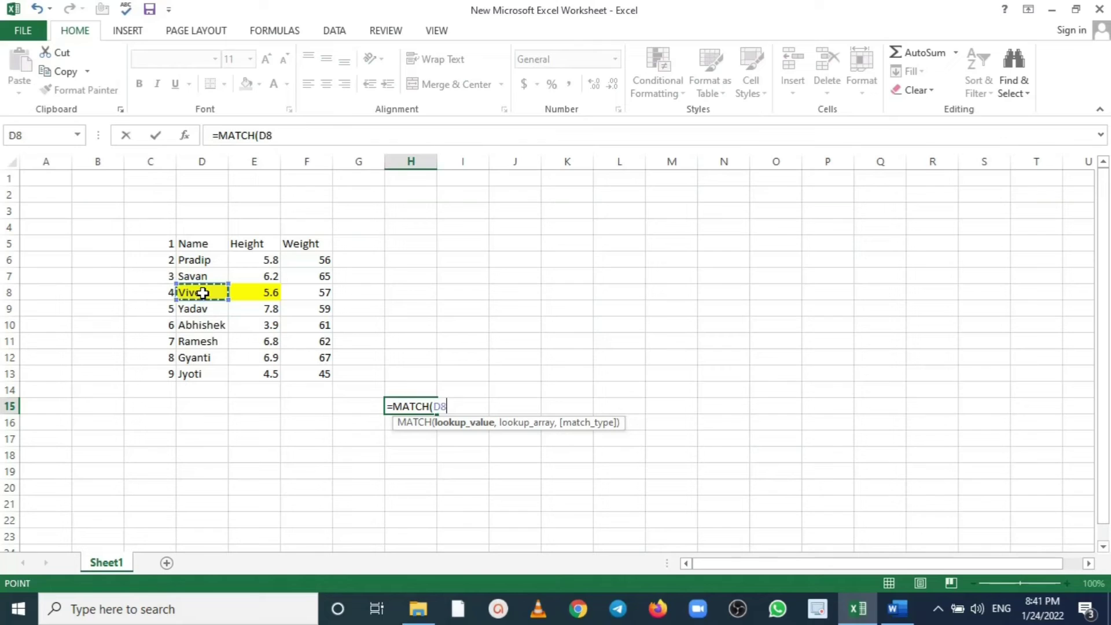
type(",")
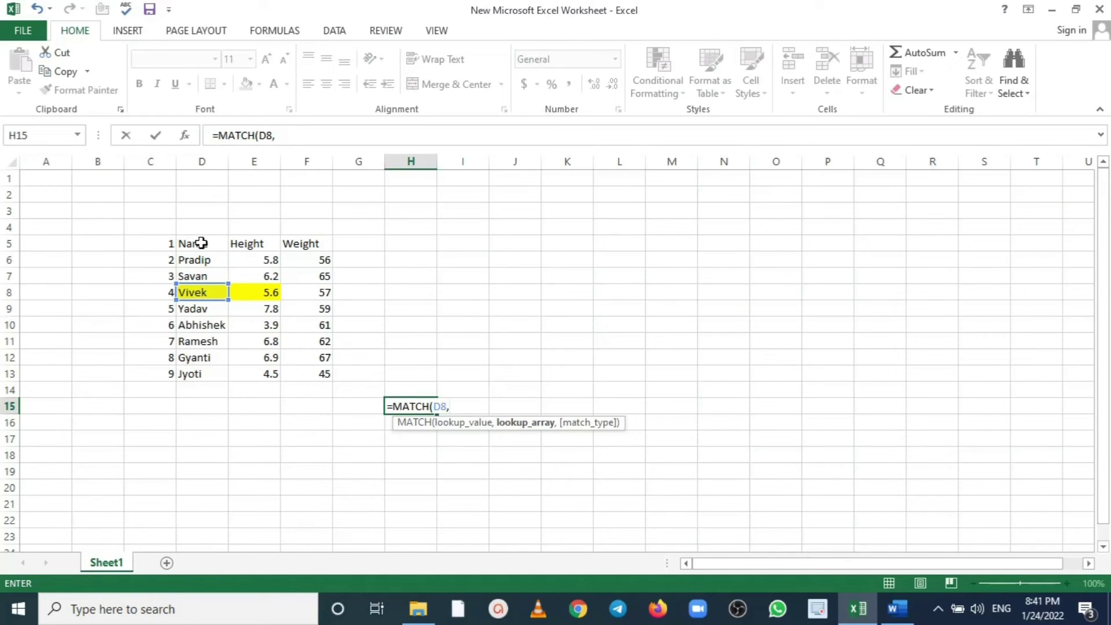
left_click_drag(201, 242, 206, 371)
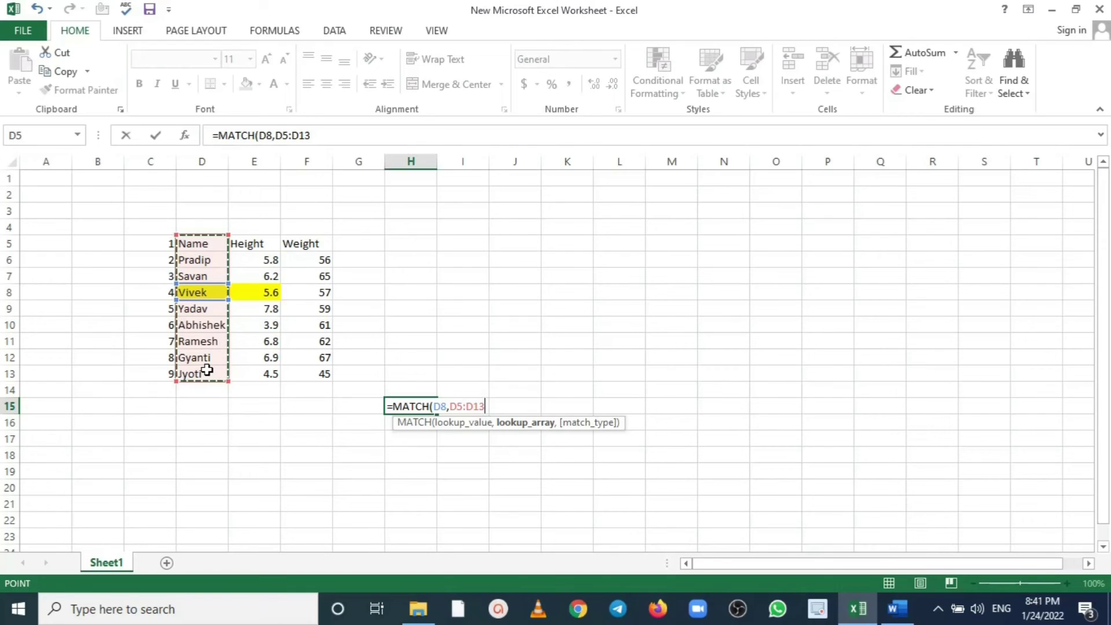
type(",")
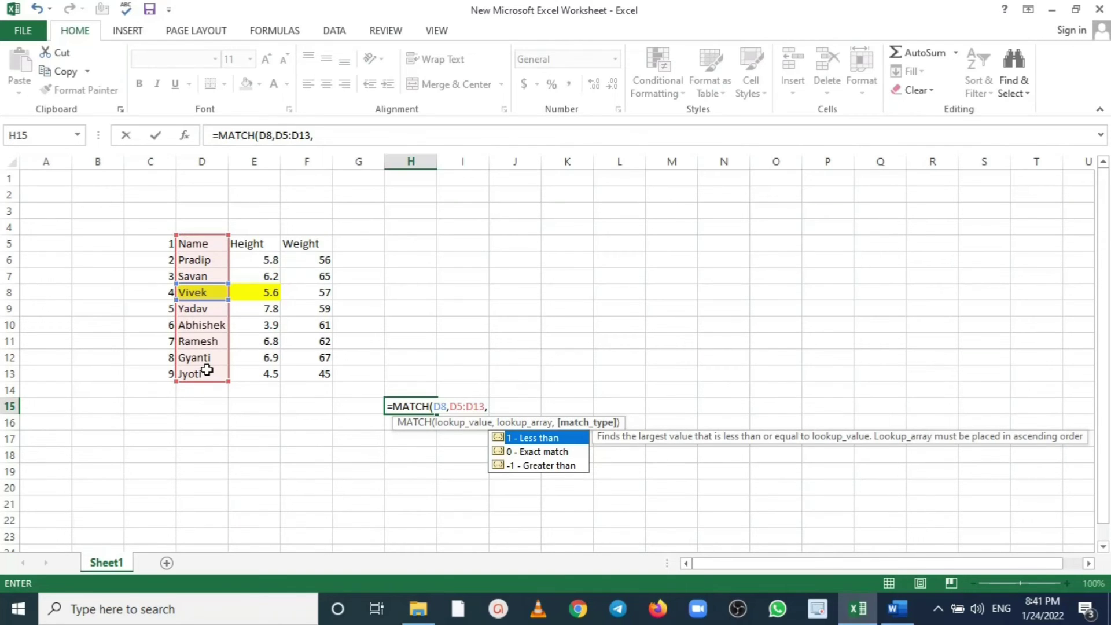
type("0")
type(")")
key("Return")
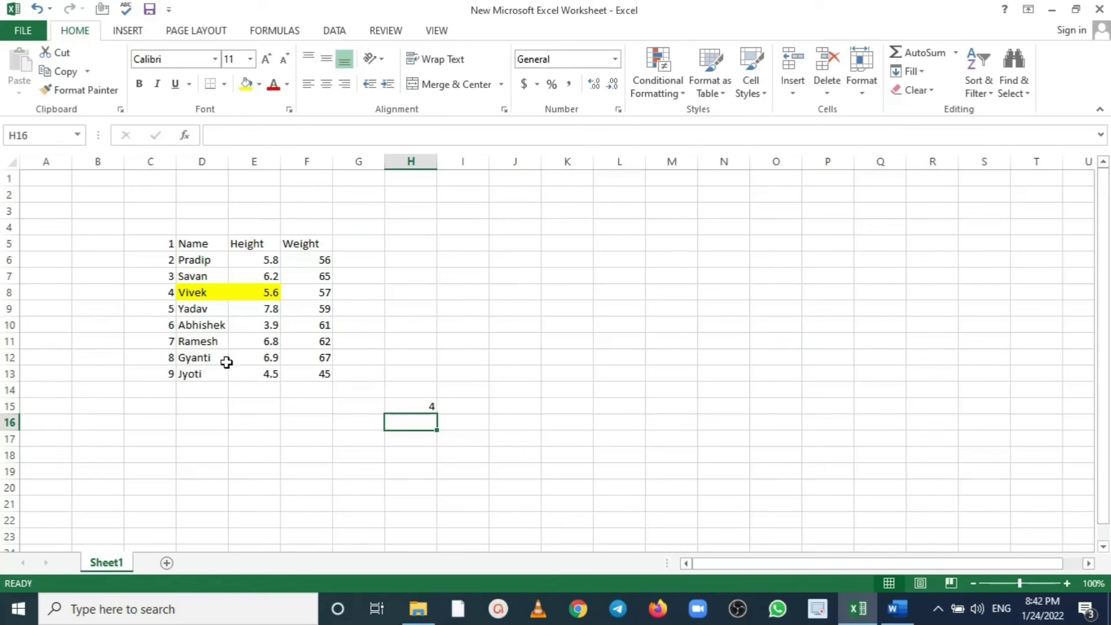
left_click(905, 612)
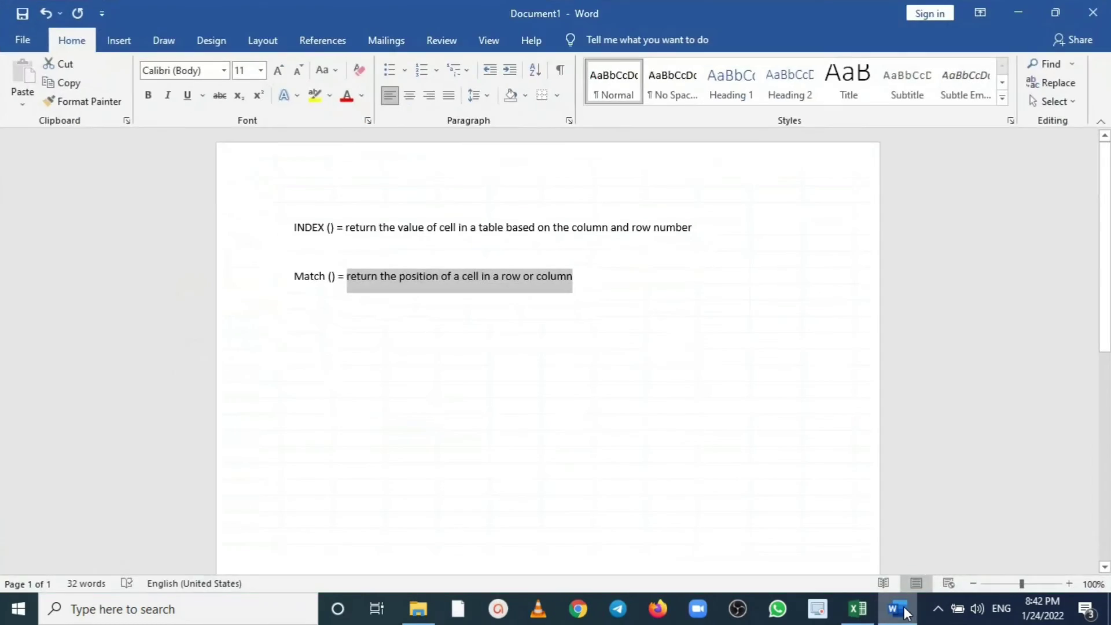
Select the INDEX definition line in Word, then minimize Word to return to Excel.
mouse_move(349, 227)
left_mouse_down()
mouse_move(680, 230)
mouse_move(665, 217)
left_mouse_up()
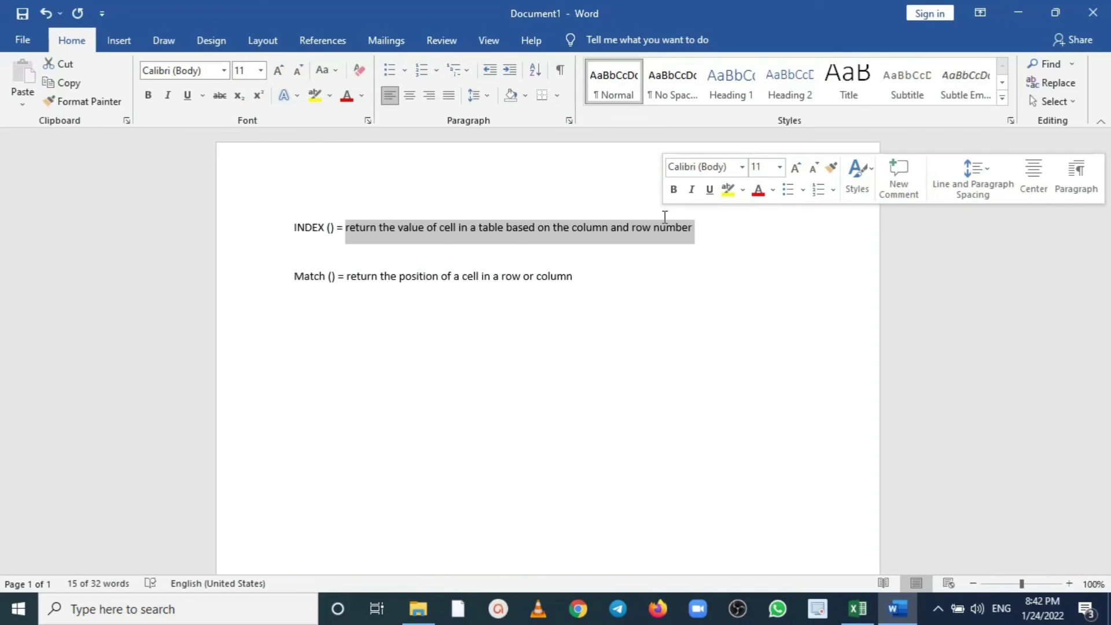
left_click(1019, 13)
Start INDEX then MATCH formulas in H15 and erase both, leaving H15 empty.
left_click(420, 401)
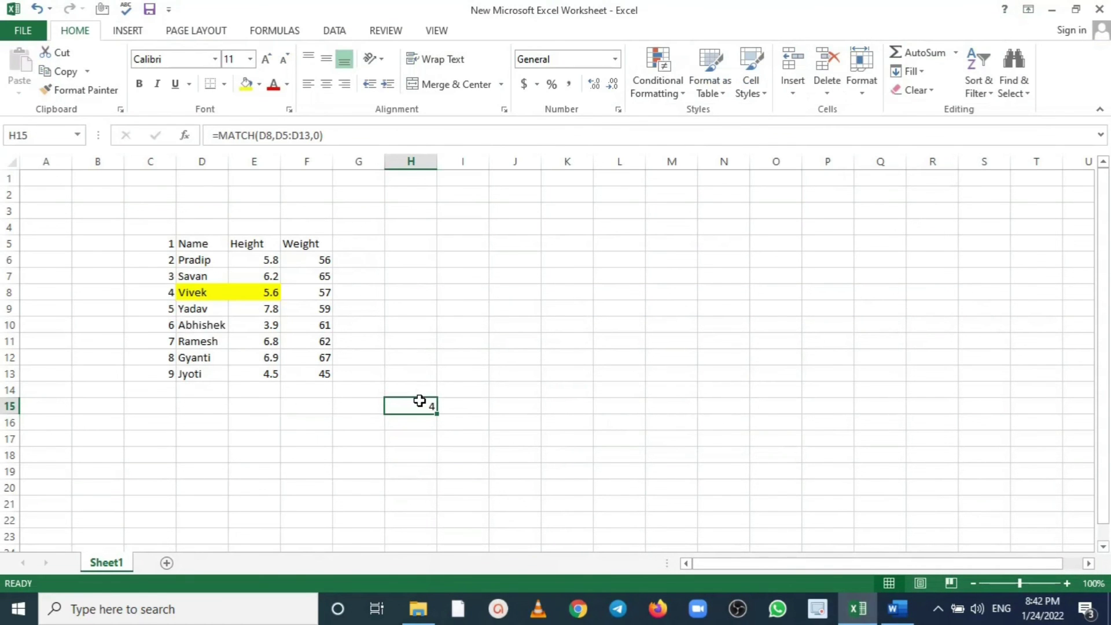
type("=in")
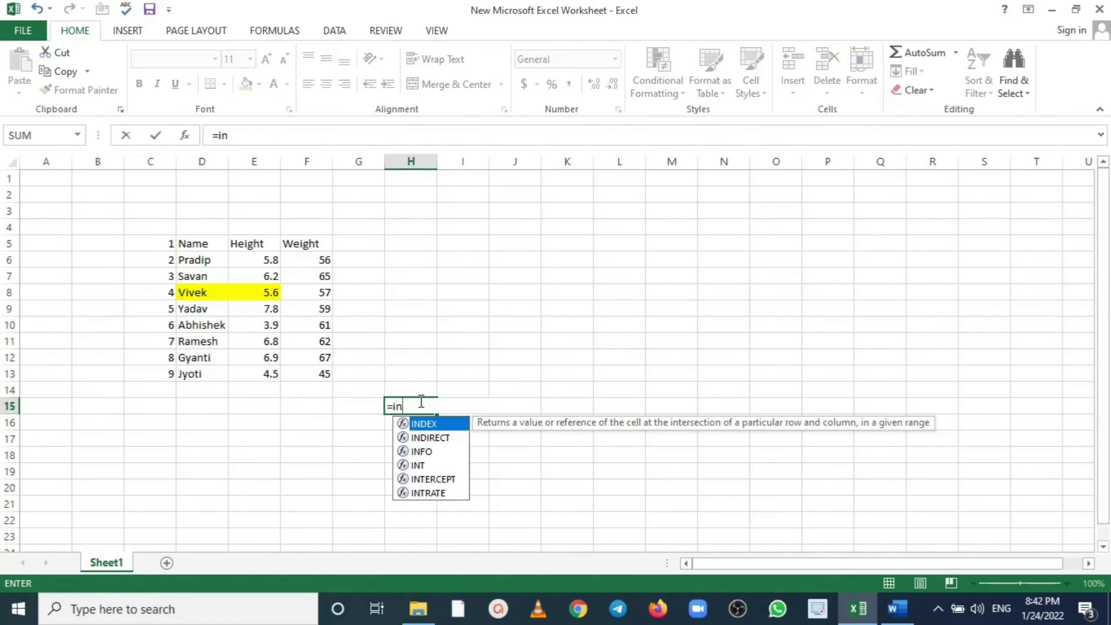
double_click(426, 426)
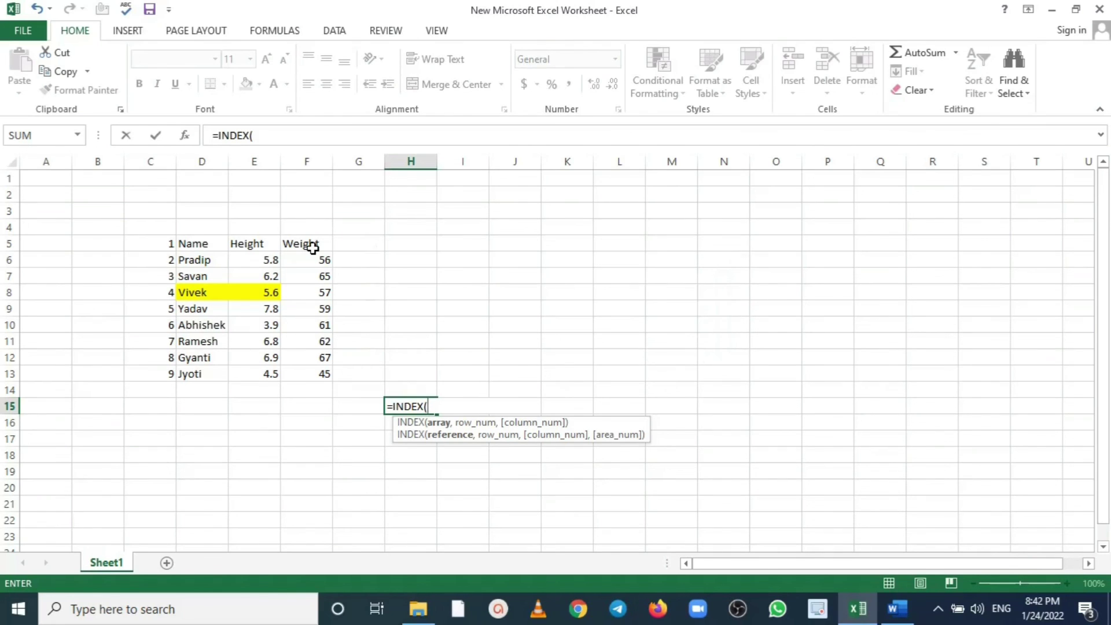
key("BackSpace")
key("BackSpace")
key("BackSpace")
key("BackSpace")
key("BackSpace")
key("BackSpace")
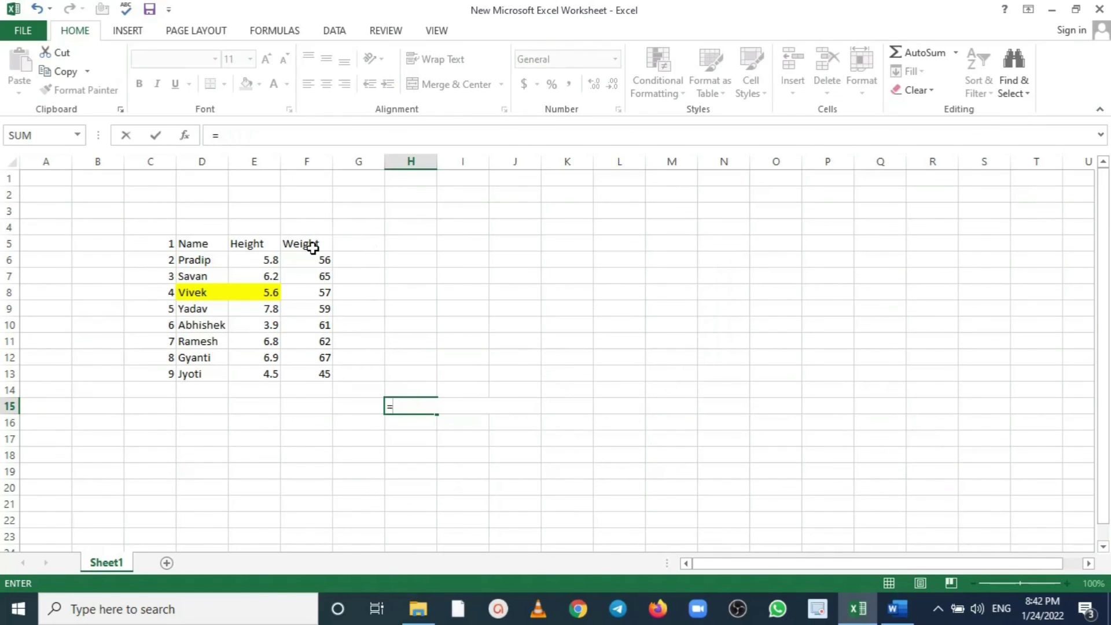
type("mat")
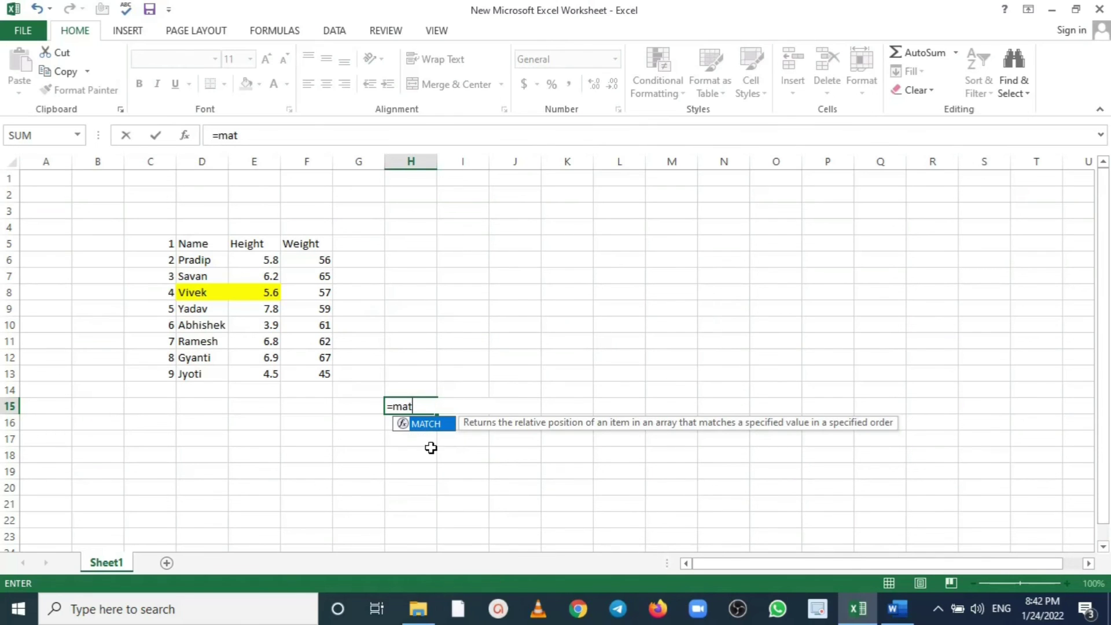
double_click(429, 424)
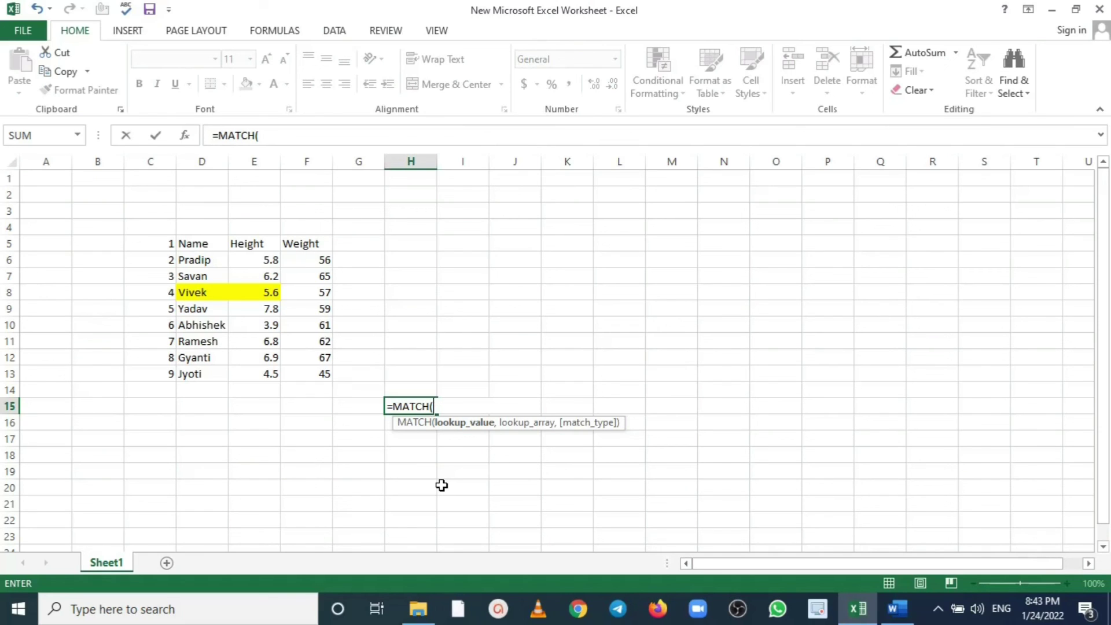
key("BackSpace")
key("BackSpace")
key("BackSpace")
key("BackSpace")
key("BackSpace")
key("BackSpace")
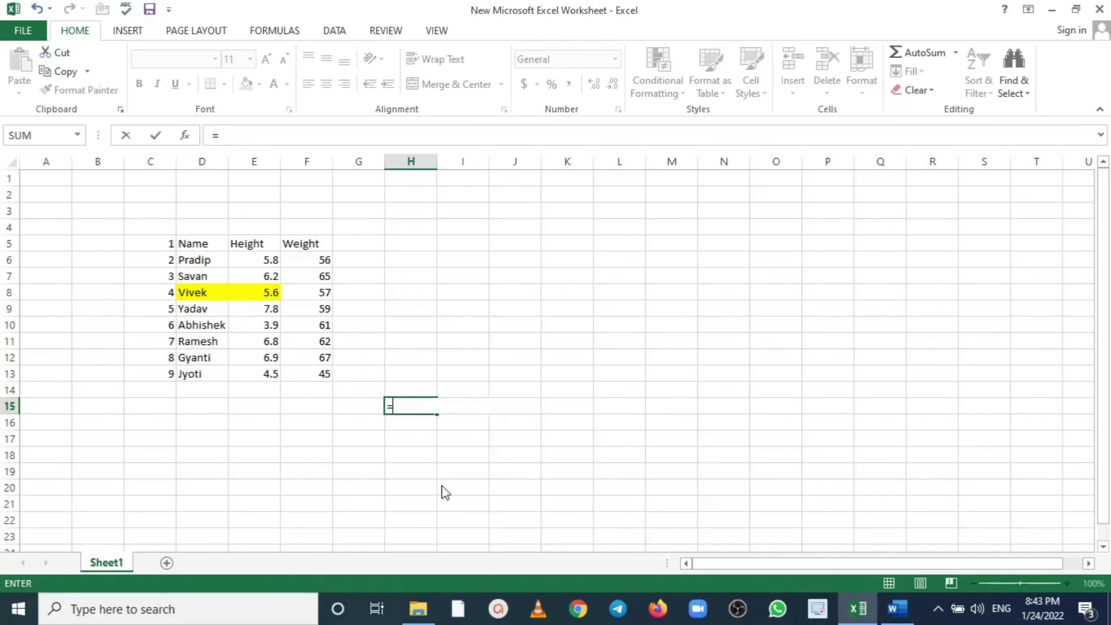
key("BackSpace")
left_click(568, 420)
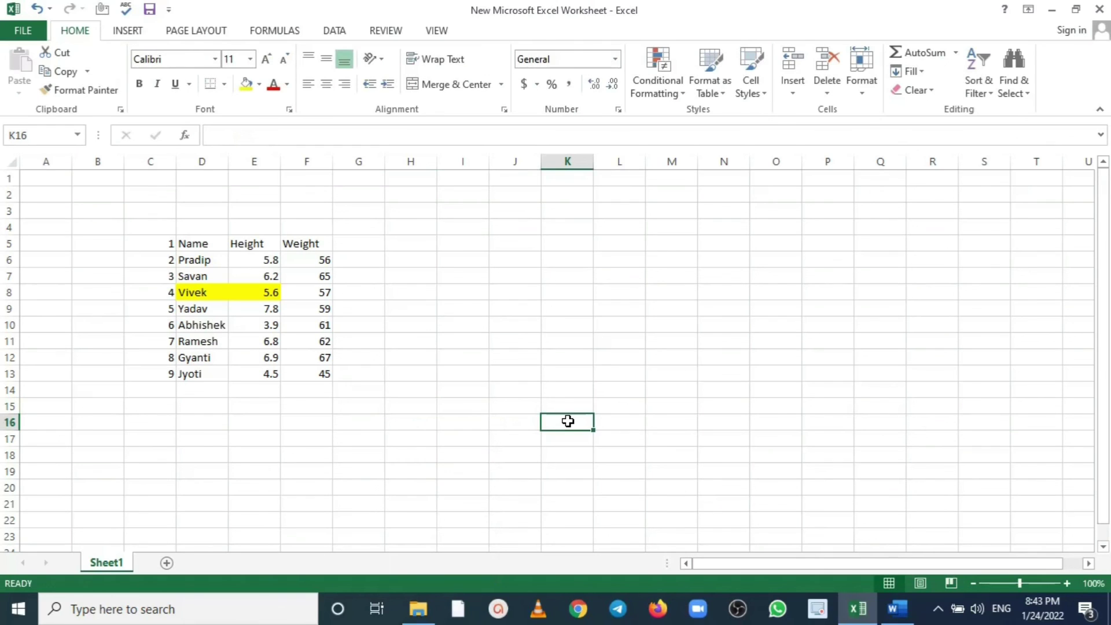